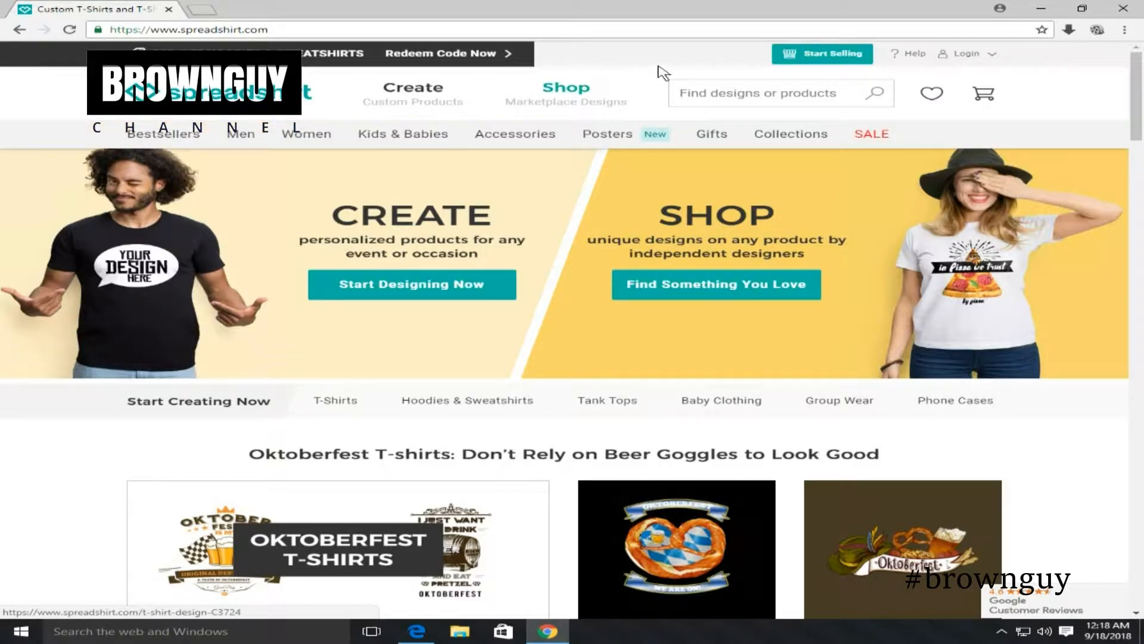
- Open the new-account registration page and its e-mail entry
left_click(970, 55)
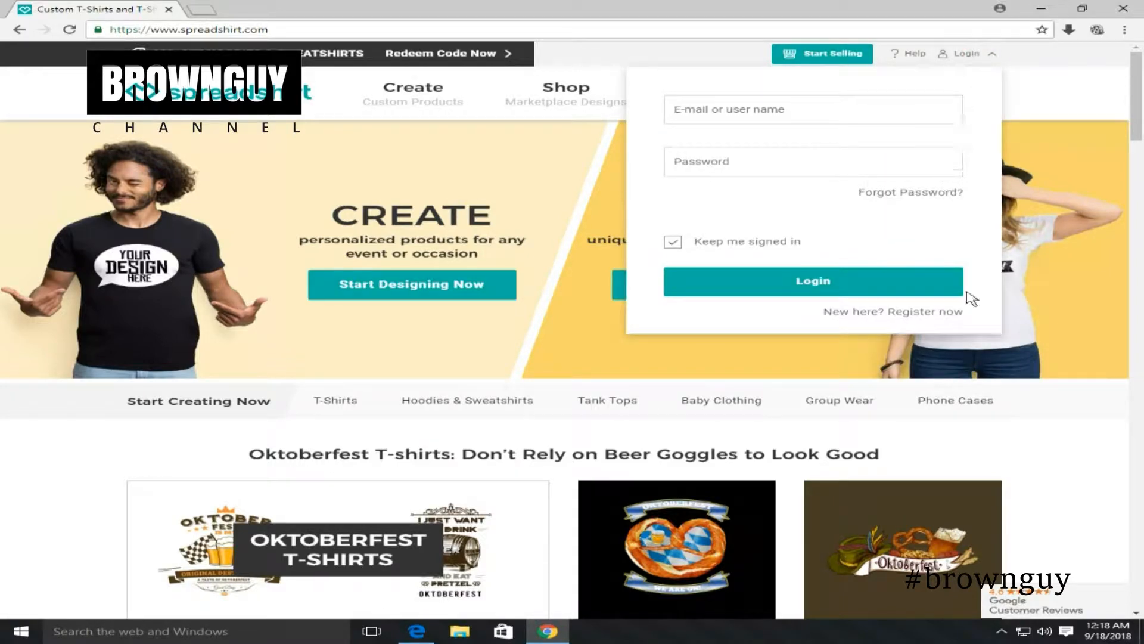
left_click(904, 317)
left_click(548, 257)
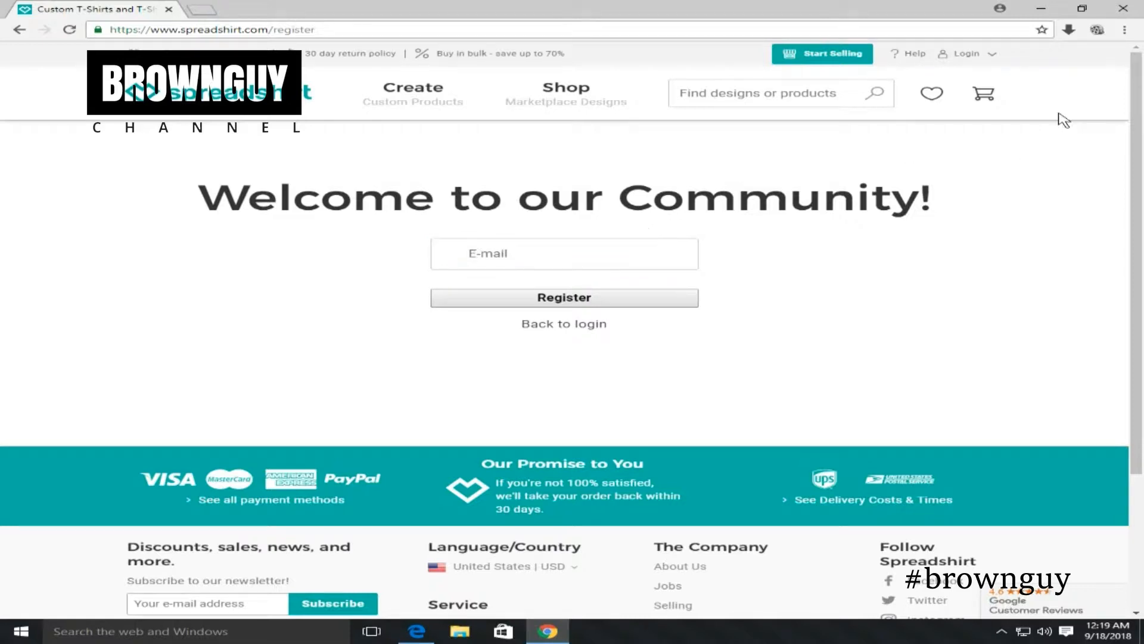
- Log in to the existing account with the saved e-mail and password
left_click(982, 56)
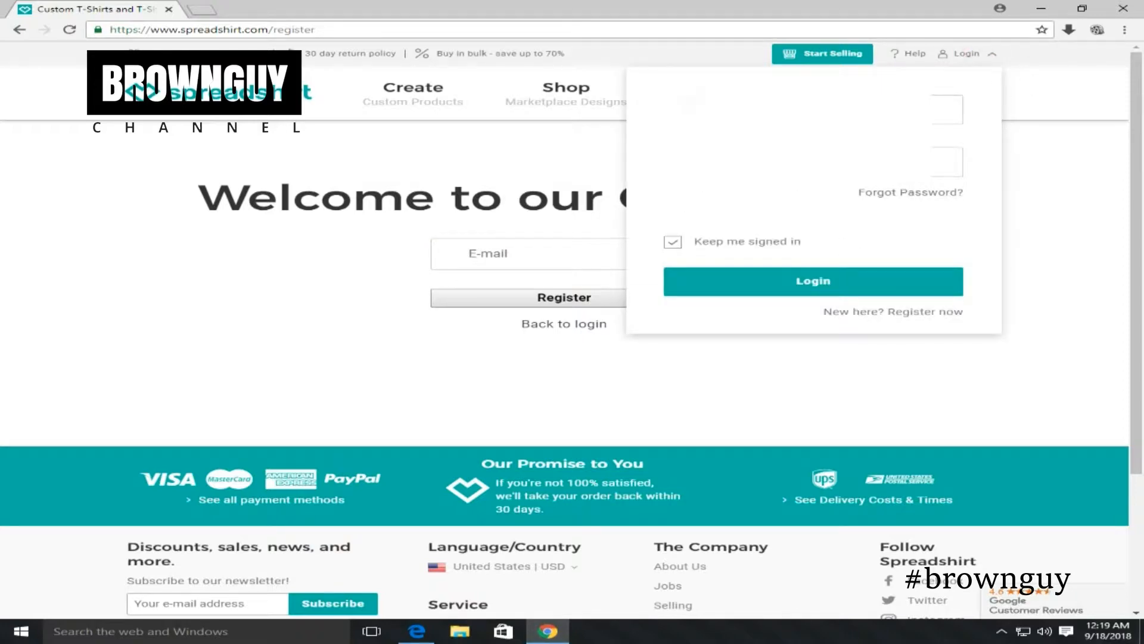
left_click(812, 110)
key("Down")
key("Return")
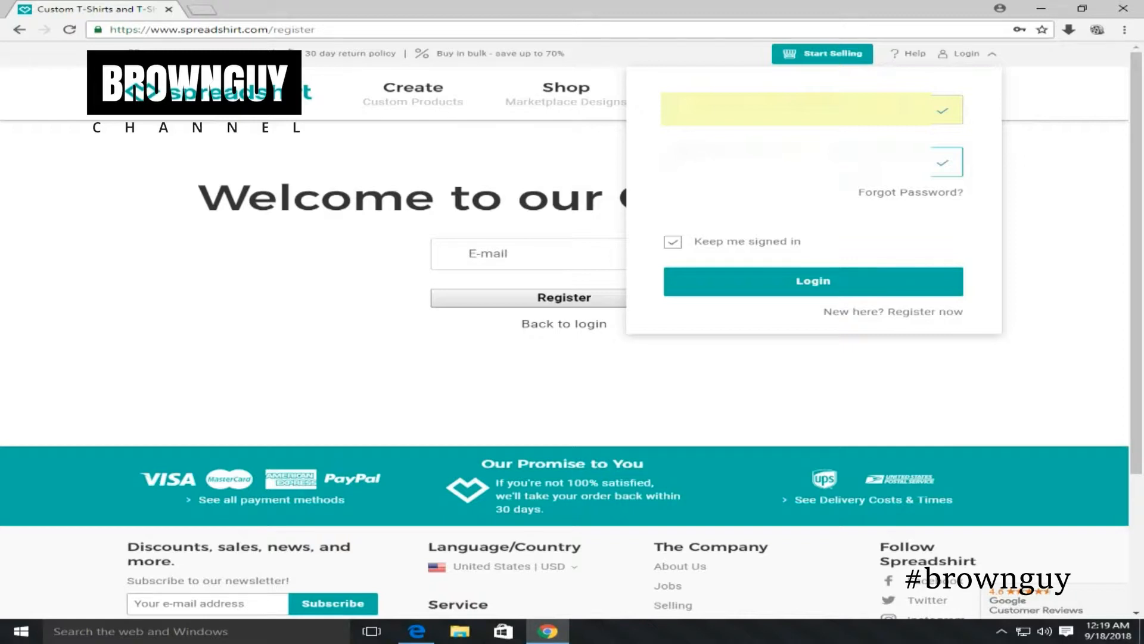
left_click(818, 276)
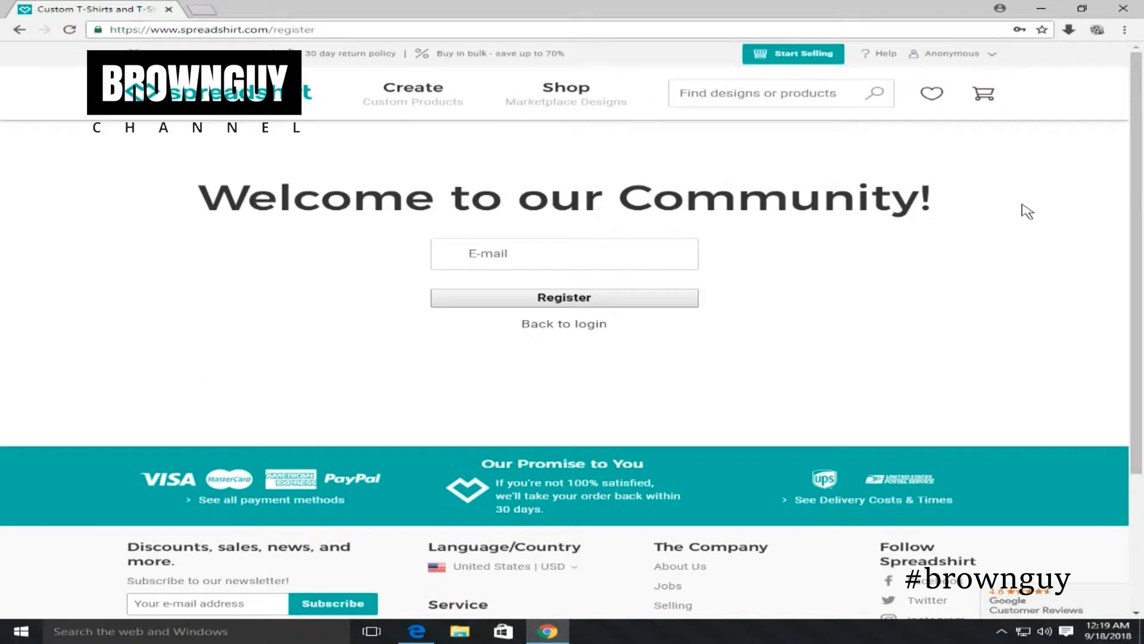
- Start selling on the Marketplace and upload the BrownGuy Transparent image from the F: drive as a design
left_click(804, 58)
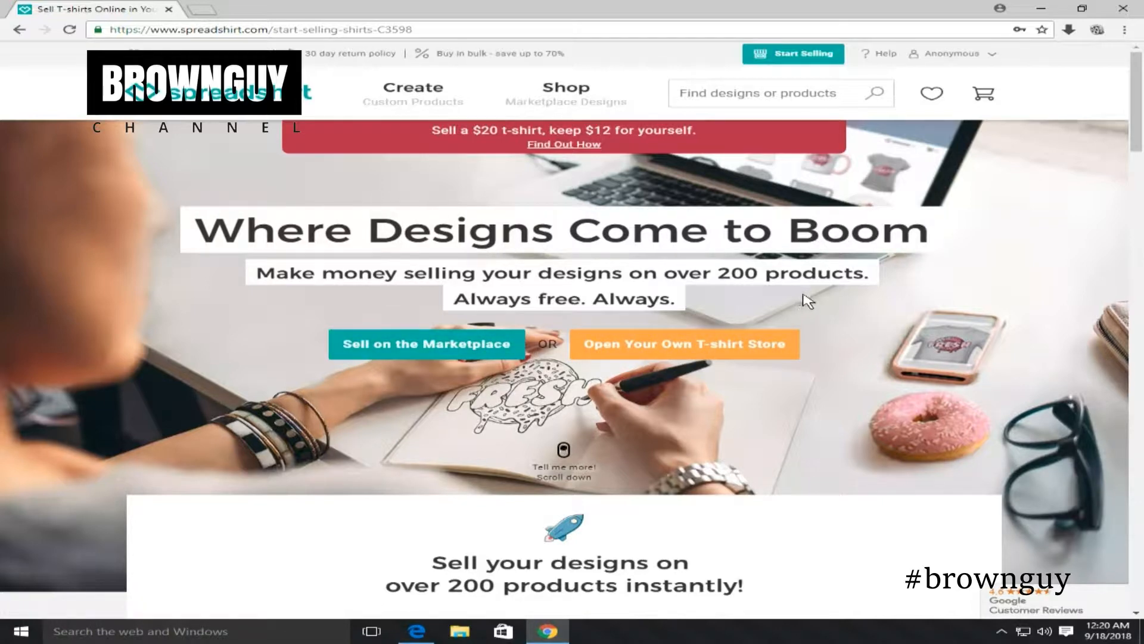
left_click(428, 344)
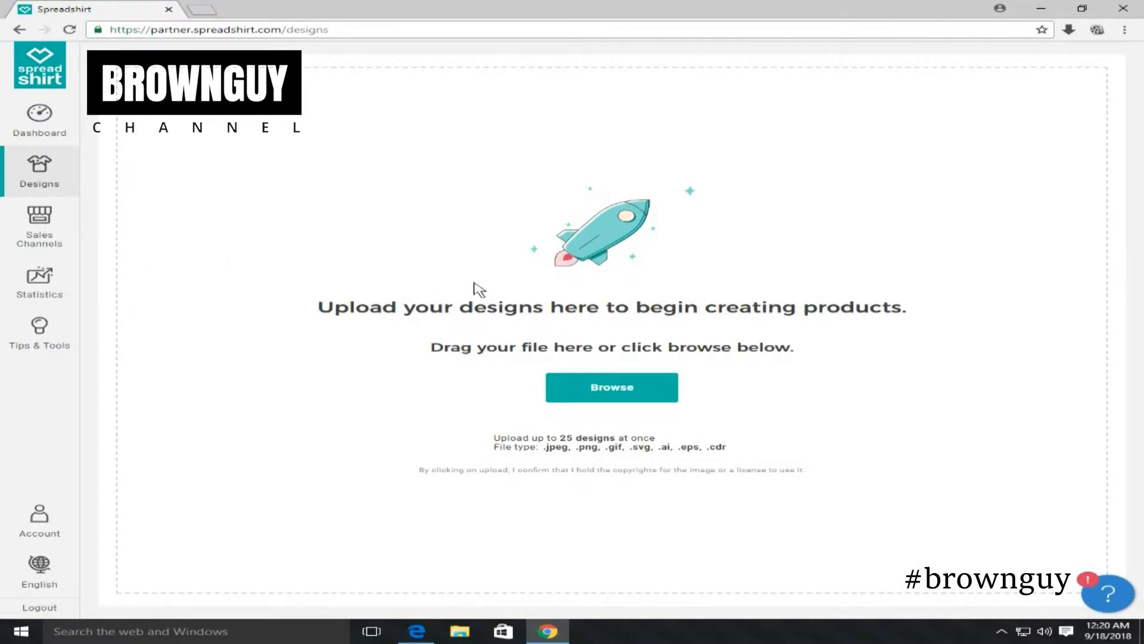
left_click(599, 384)
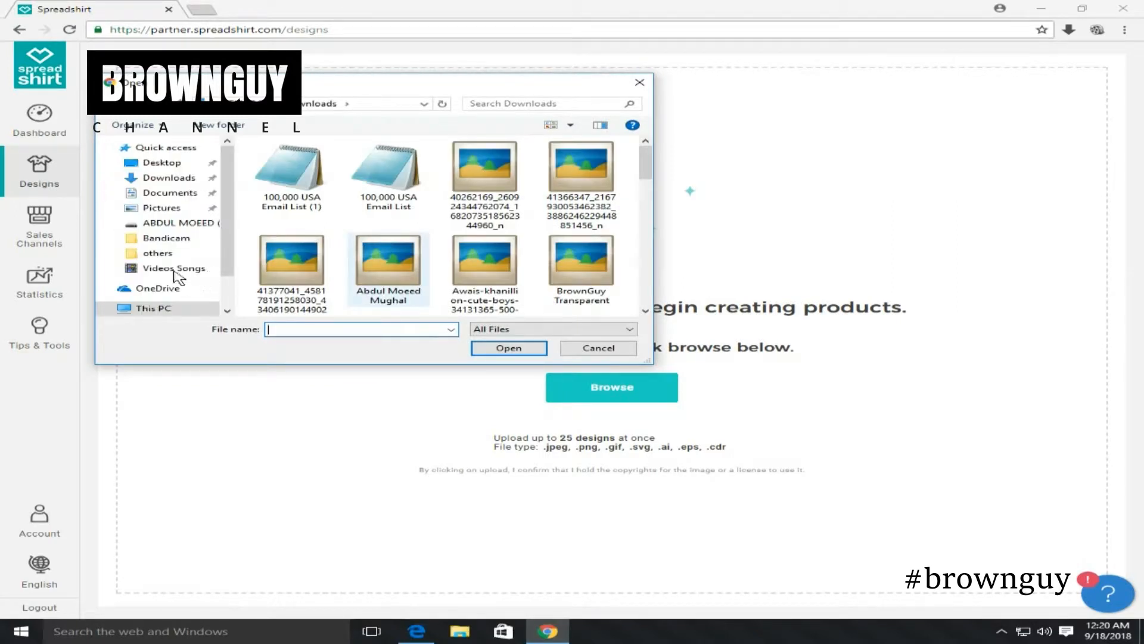
left_click(176, 223)
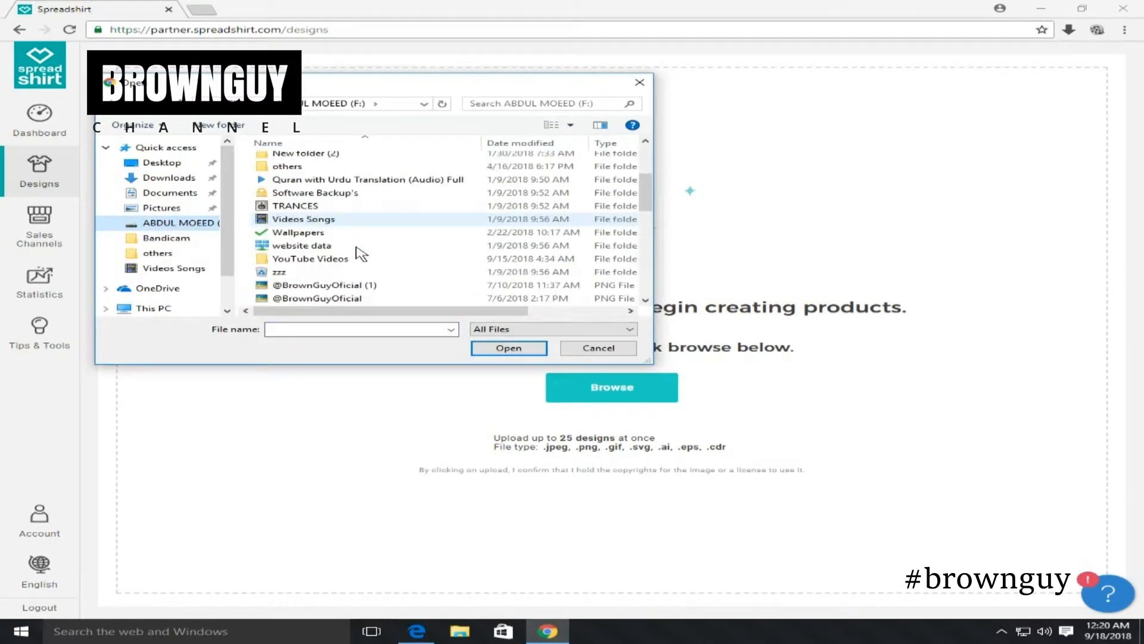
scroll(345, 296, "down", 4)
left_click(382, 272)
left_click(512, 348)
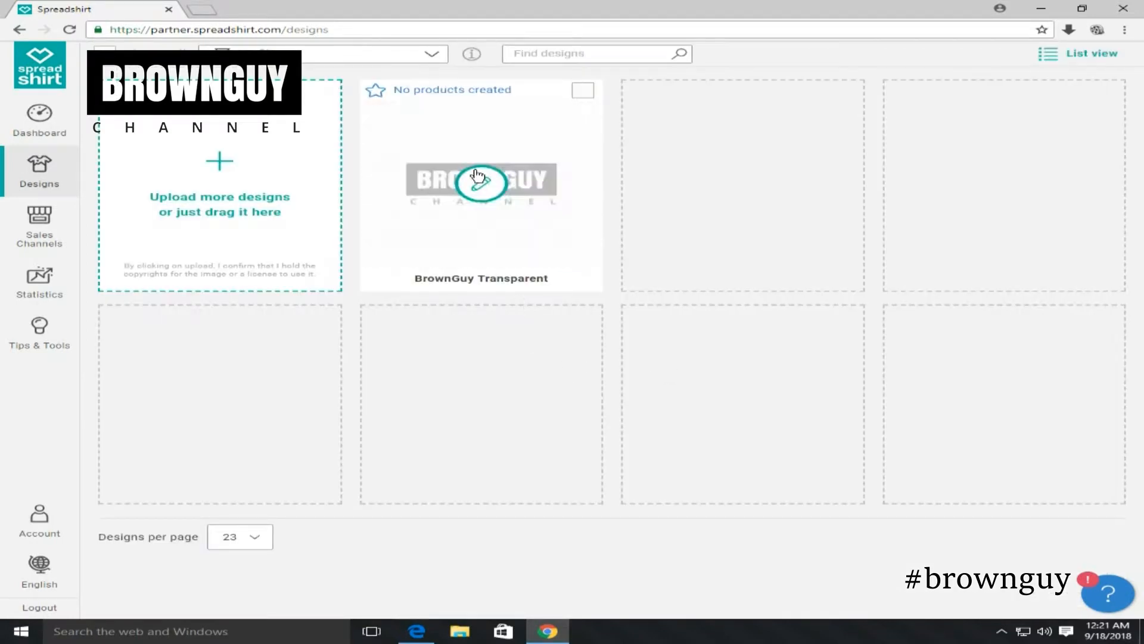
- Open the BrownGuy Transparent design for product creation and bring up the catalogue for adding products
mouse_move(453, 238)
left_click(549, 190)
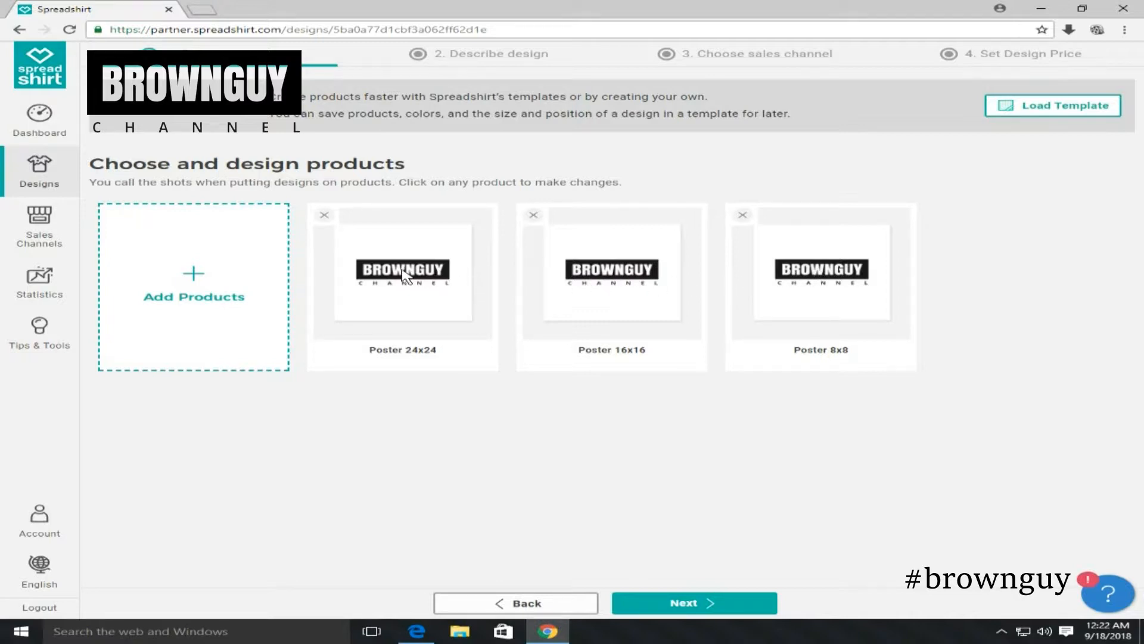
left_click(188, 280)
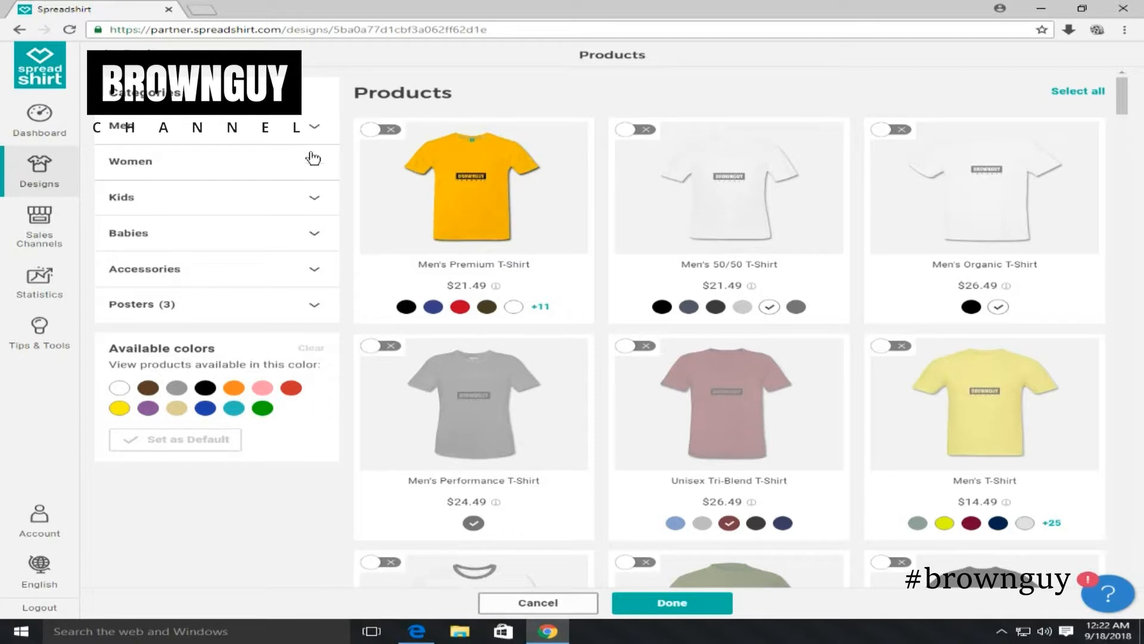
- Look through the Men and Women product categories with the design applied
left_click(300, 132)
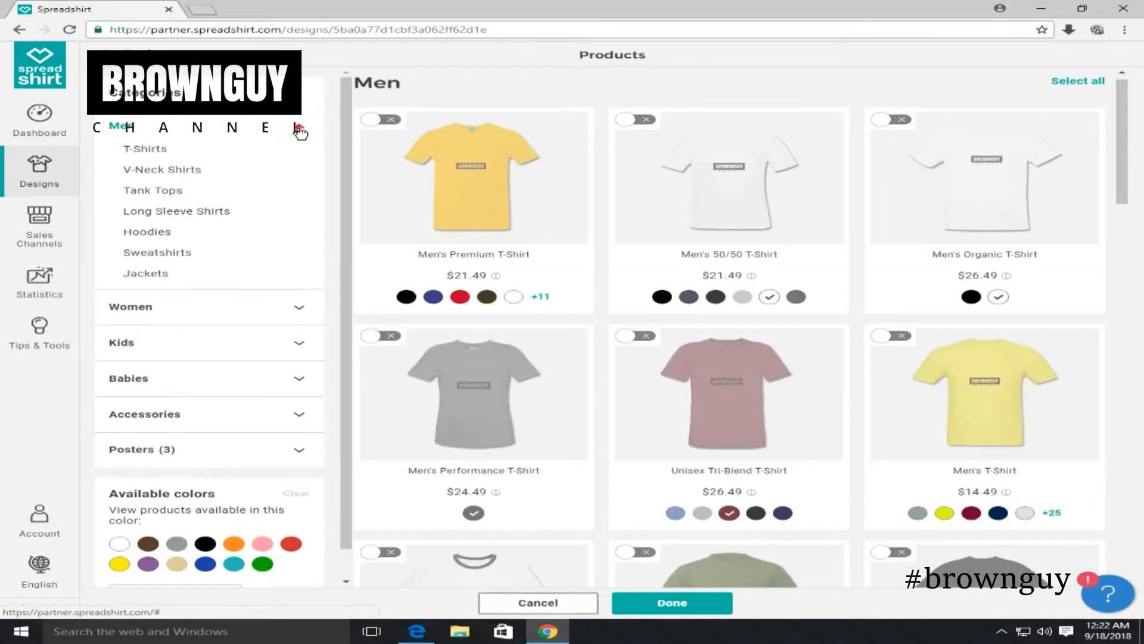
left_click(300, 132)
left_click(289, 170)
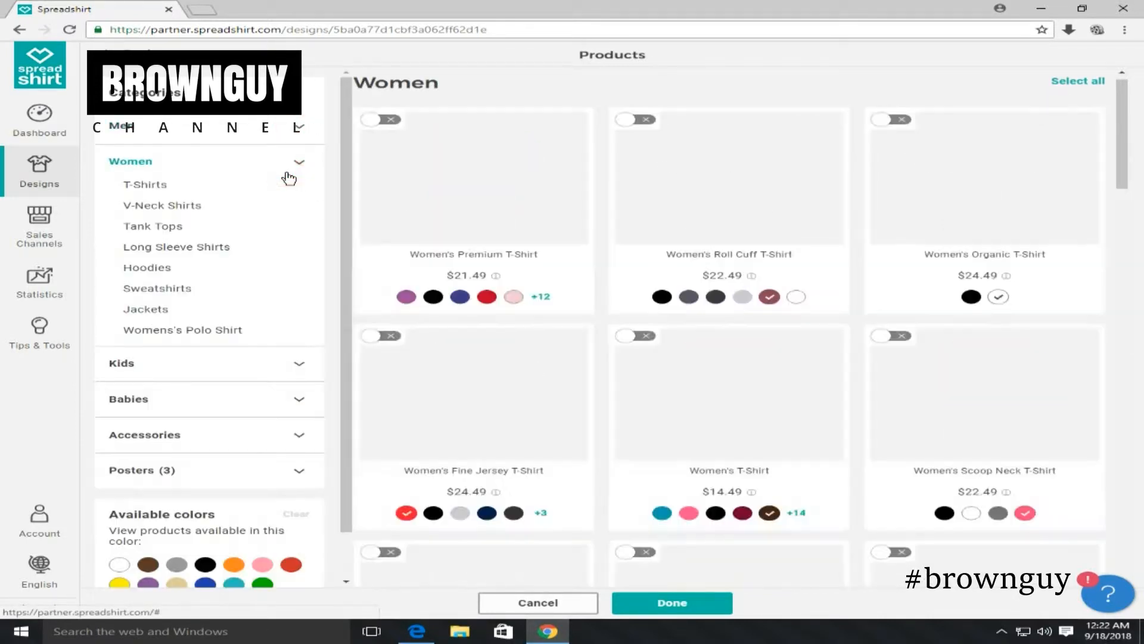
left_click(289, 172)
left_click(289, 170)
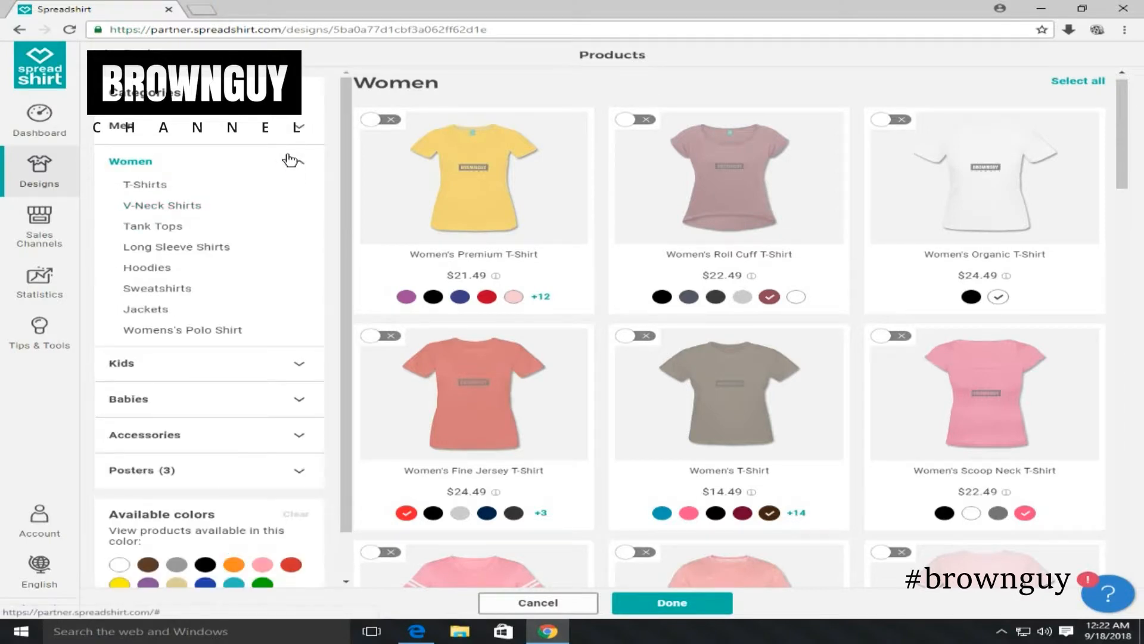
left_click(289, 159)
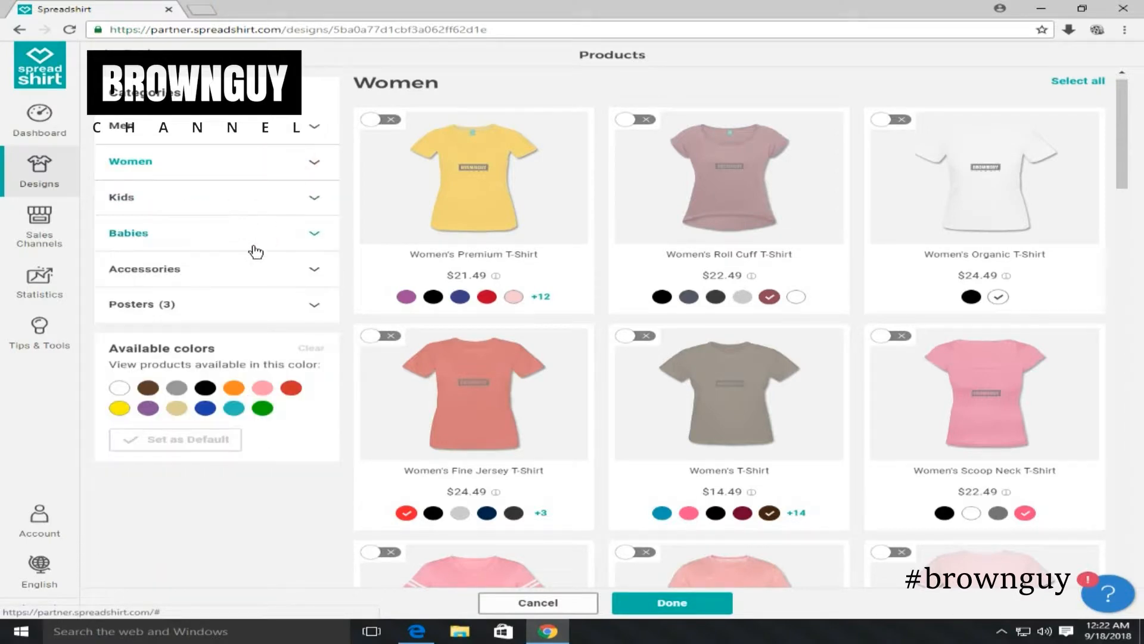
- Preview the design on the Trucker Cap from the Accessories category in black and in black and white
left_click(257, 270)
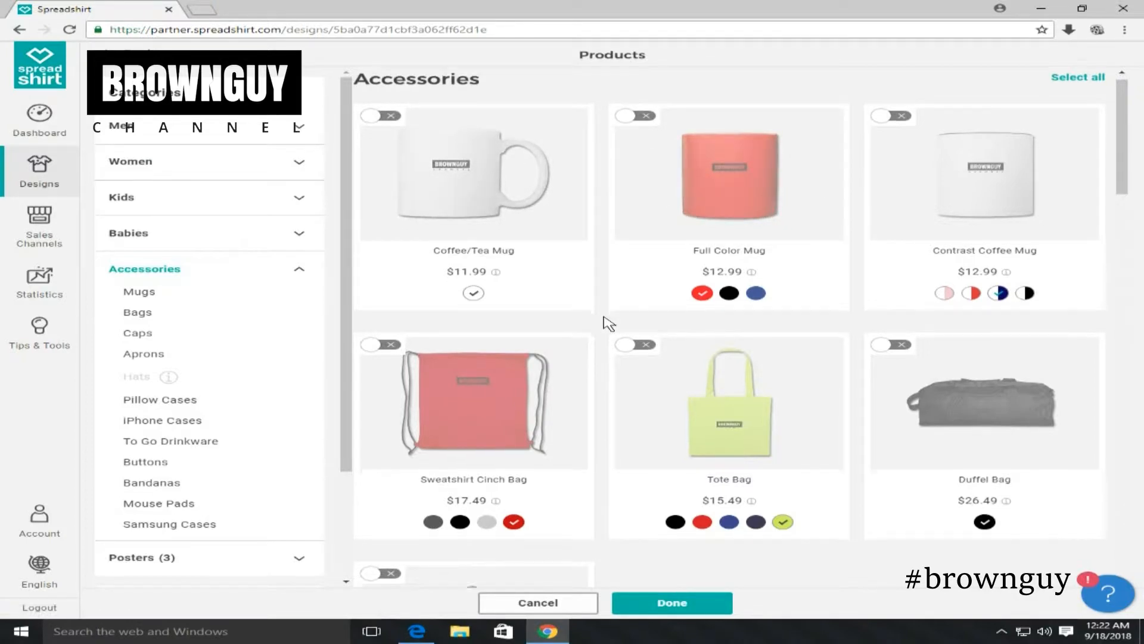
scroll(636, 322, "down", 4)
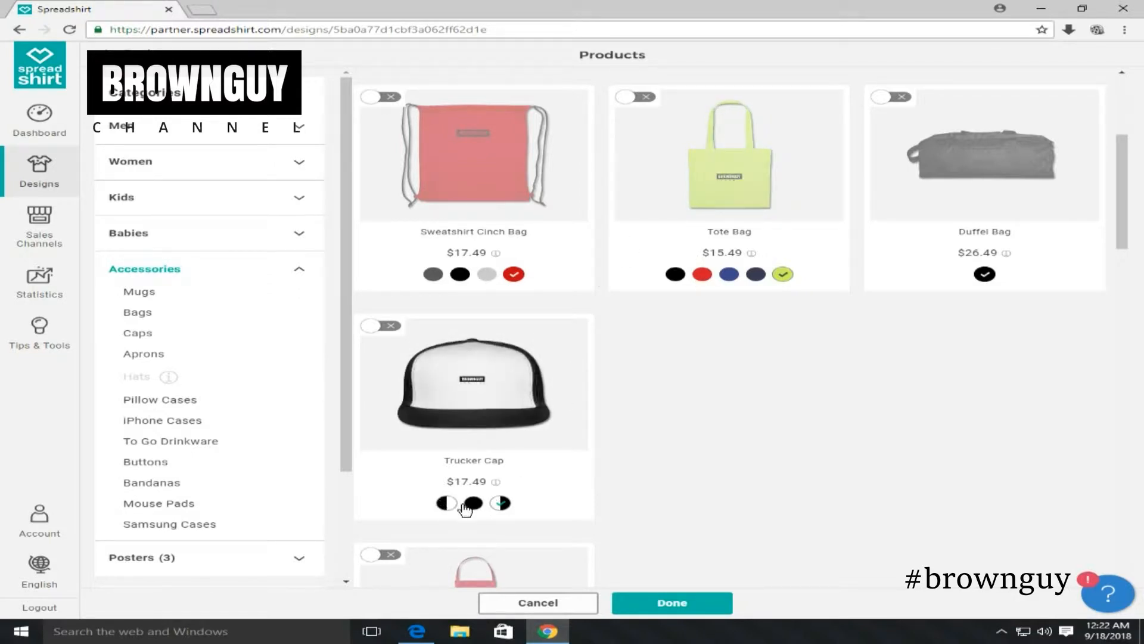
left_click(472, 504)
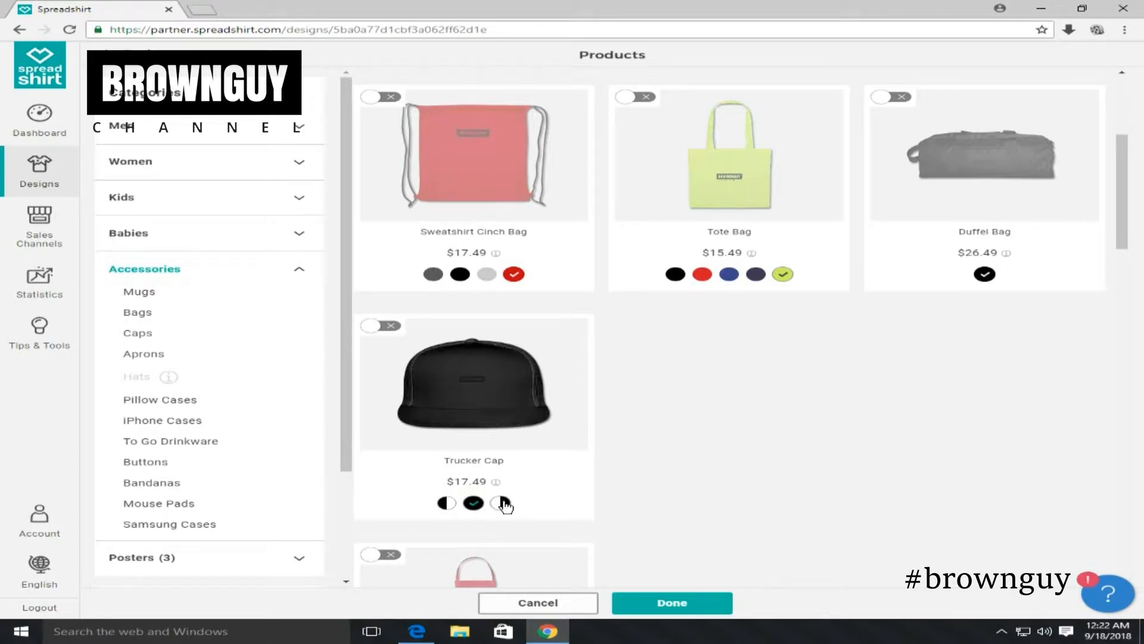
left_click(447, 503)
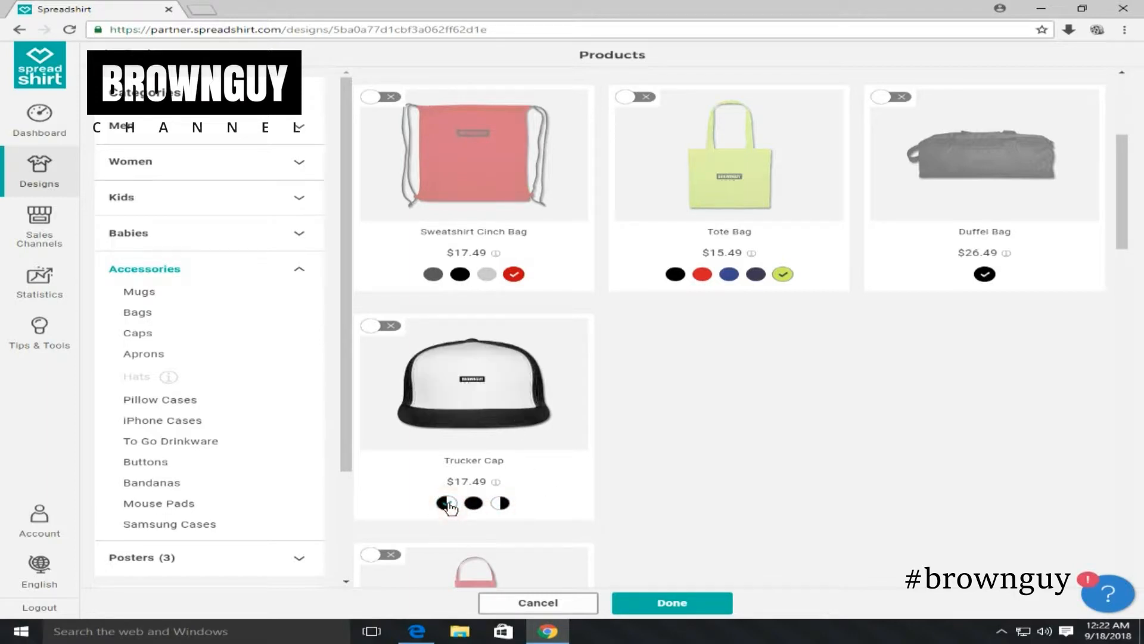
scroll(728, 255, "up", 5)
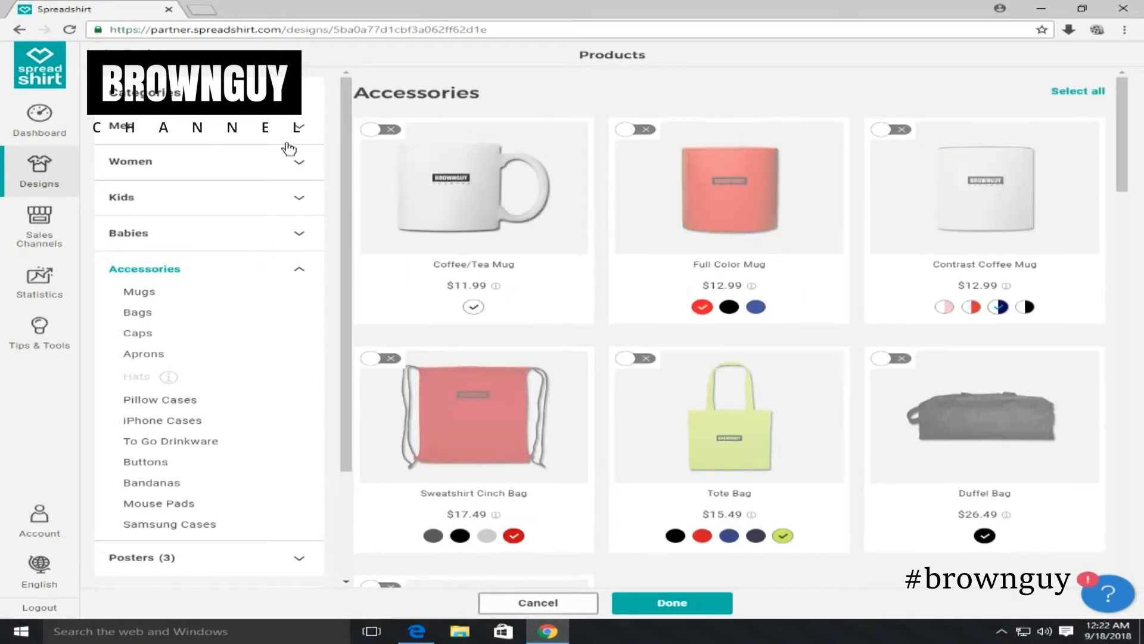
- Add the white Men's Organic T-Shirt from the Men category to the product selection
left_click(283, 134)
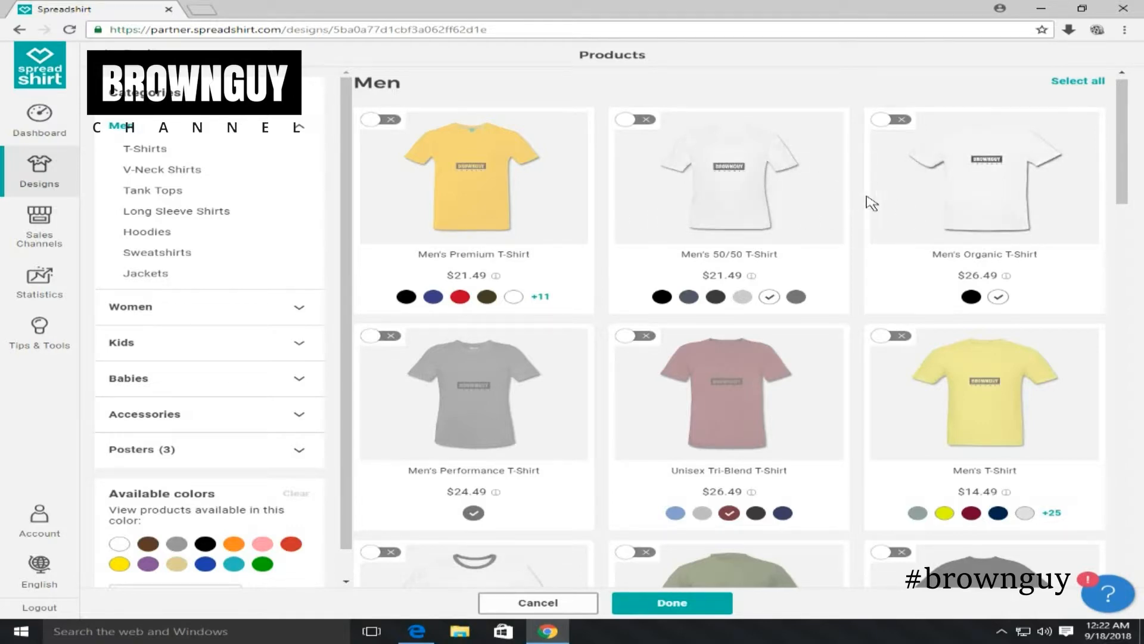
left_click(979, 190)
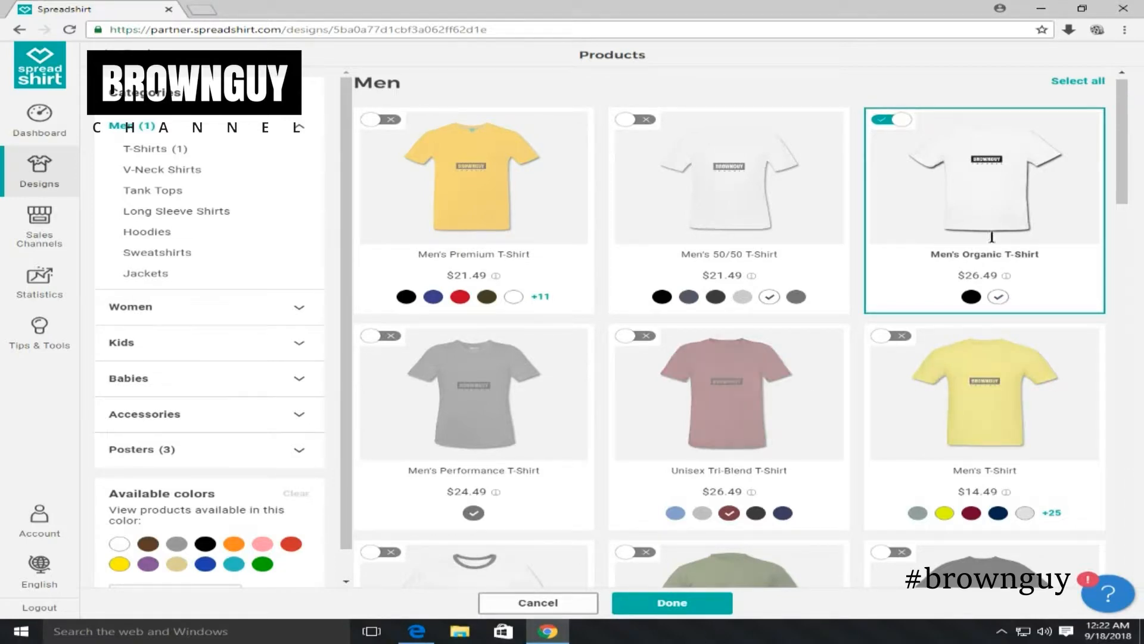
left_click(755, 244)
left_click(967, 226)
left_click(1022, 194)
scroll(851, 223, "down", 4)
scroll(770, 222, "up", 4)
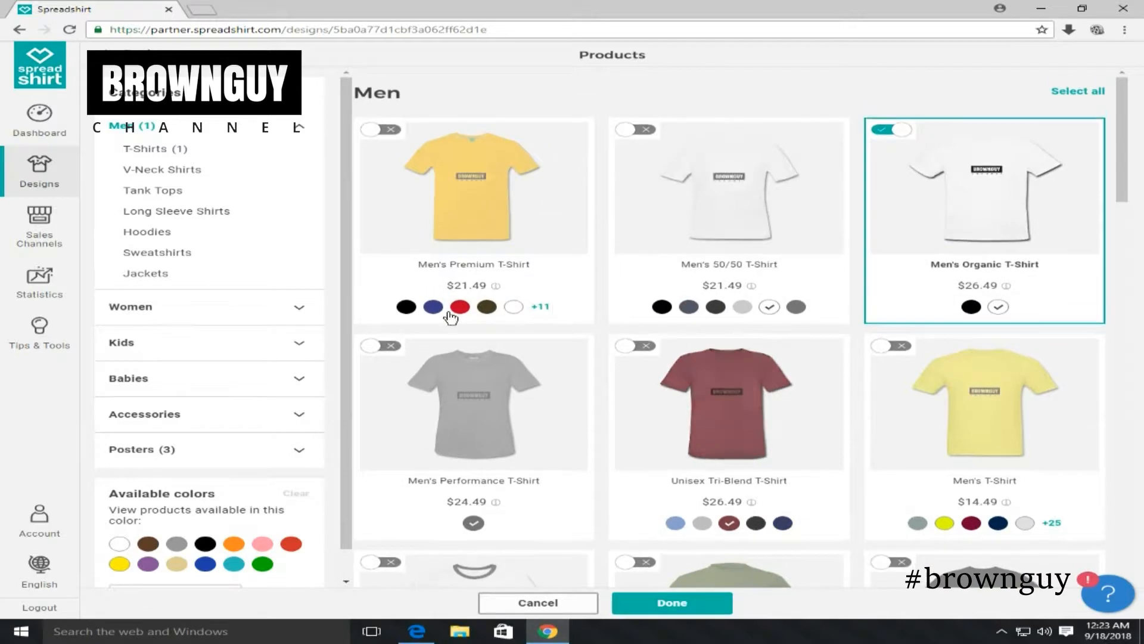
- Add the Men's Ringer T-Shirt and the Vintage Sport T-Shirt, and confirm the product selection
scroll(426, 376, "down", 3)
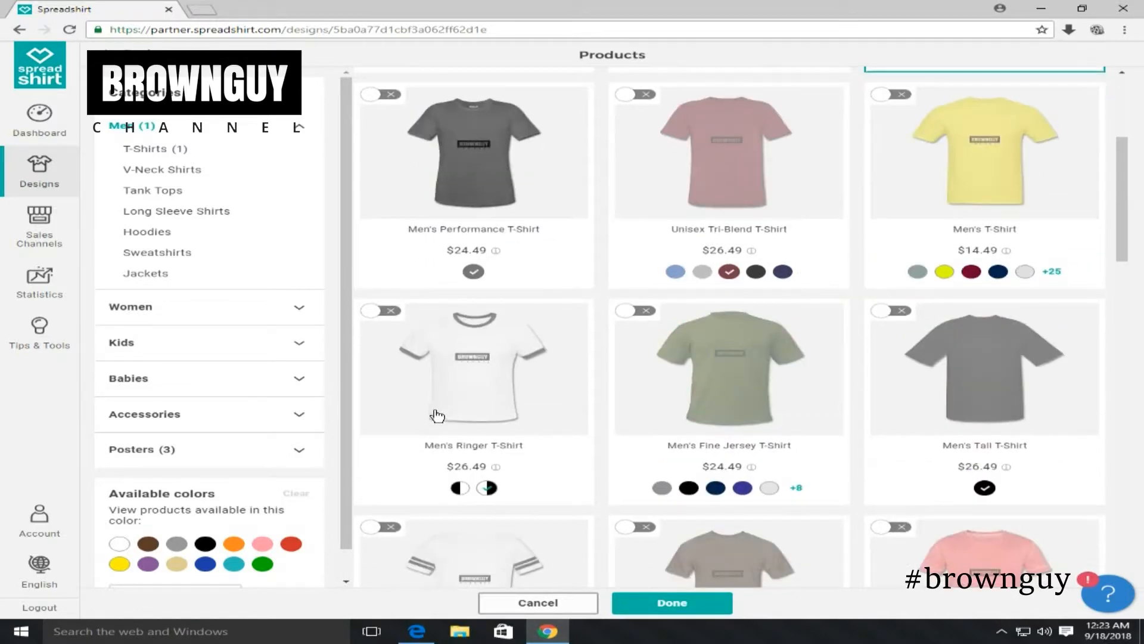
left_click(380, 310)
scroll(770, 299, "up", 3)
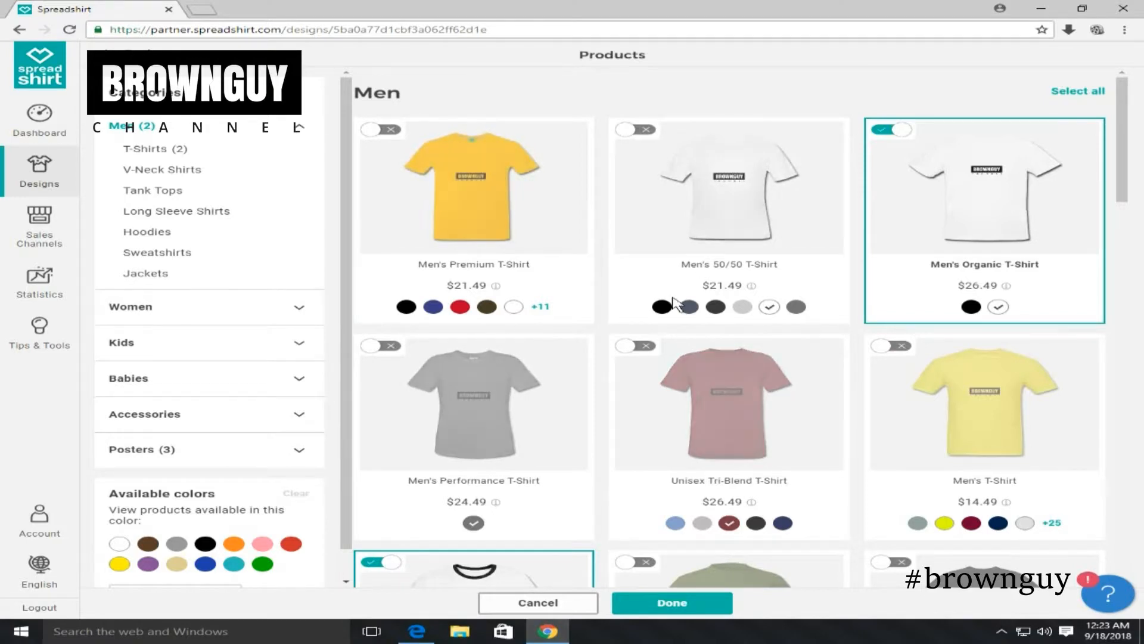
scroll(679, 310, "down", 7)
scroll(701, 358, "down", 1)
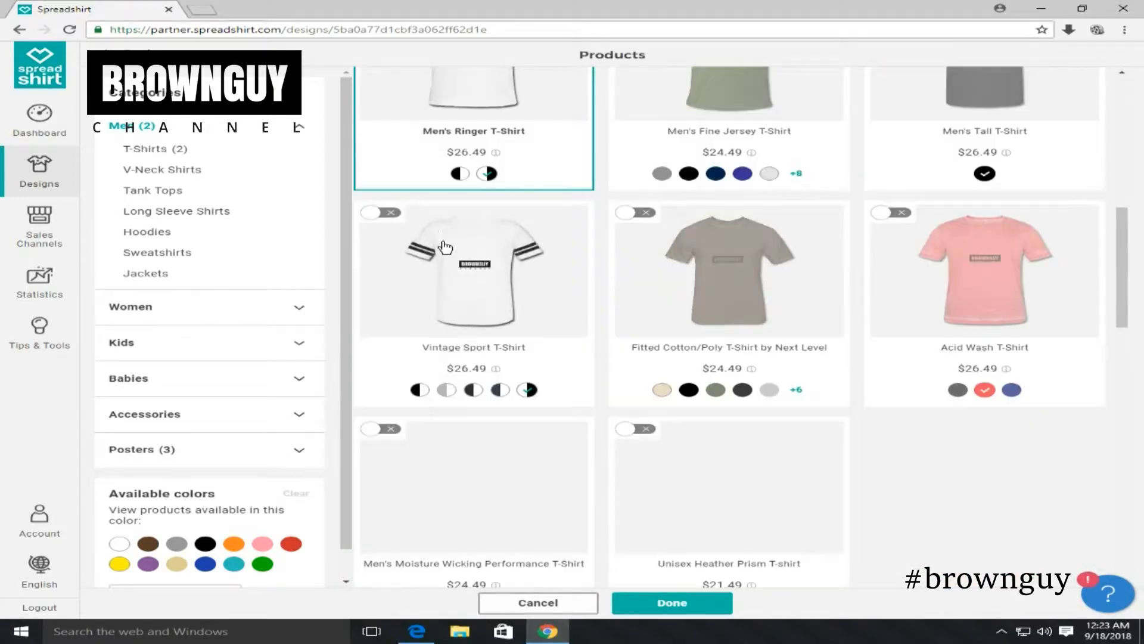
left_click(380, 213)
scroll(399, 292, "down", 2)
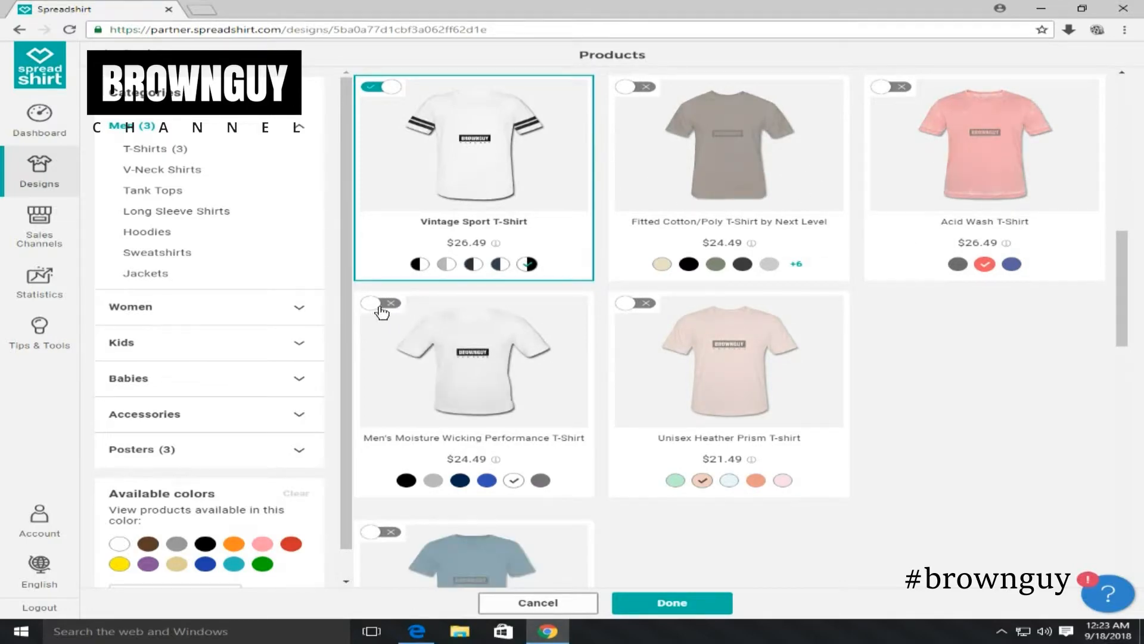
scroll(655, 453, "down", 3)
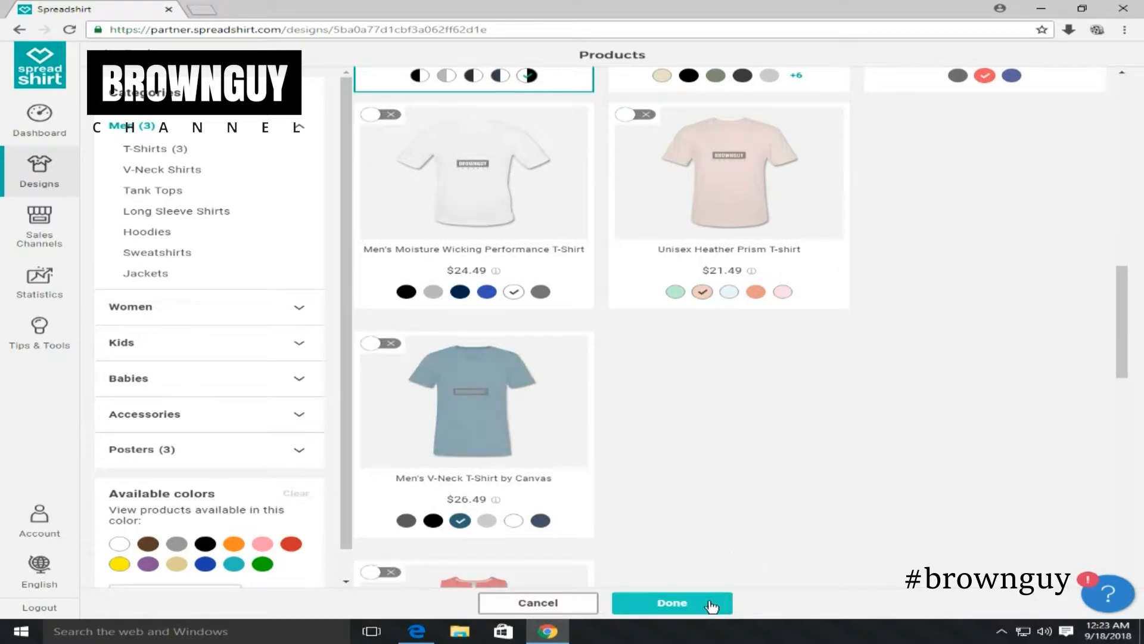
scroll(619, 545, "down", 3)
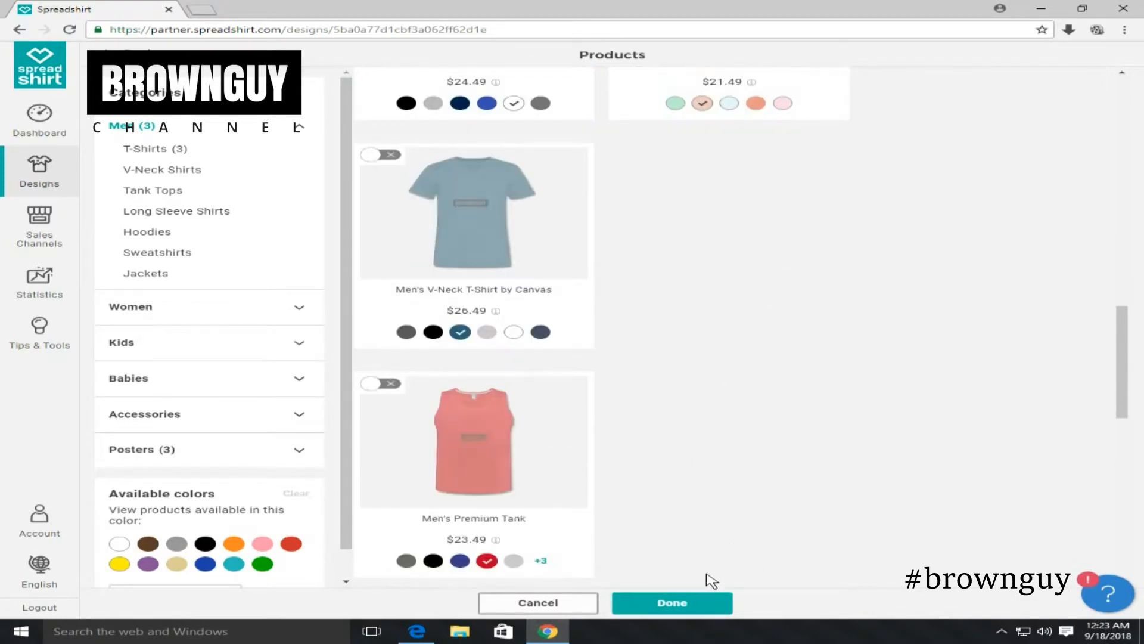
left_click(681, 607)
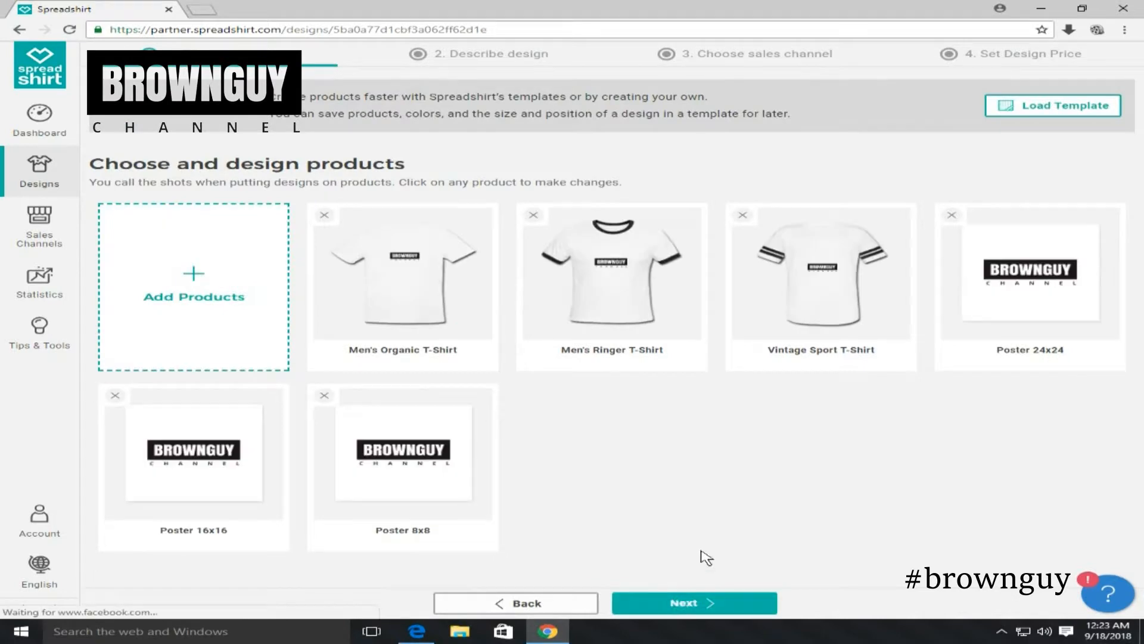
- Remove the 24x24, 16x16 and 8x8 posters from the design's products
left_click(953, 217)
left_click(115, 395)
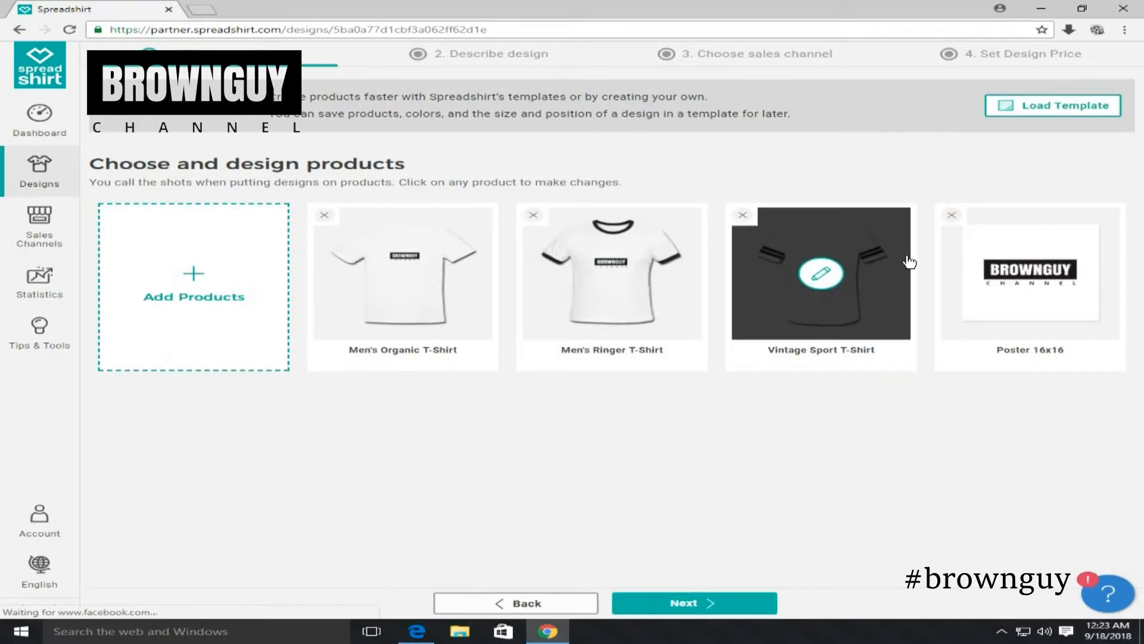
left_click(951, 215)
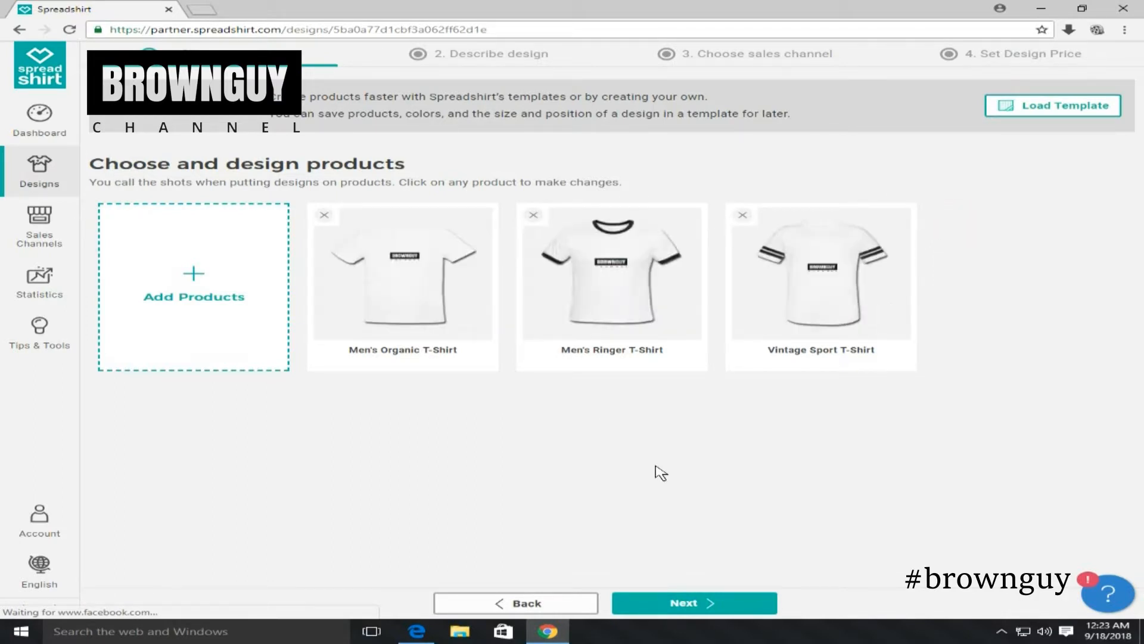
- Continue with the three chosen shirts to the design description and rename the design "BrownGuy T-Shirt"
left_click(690, 604)
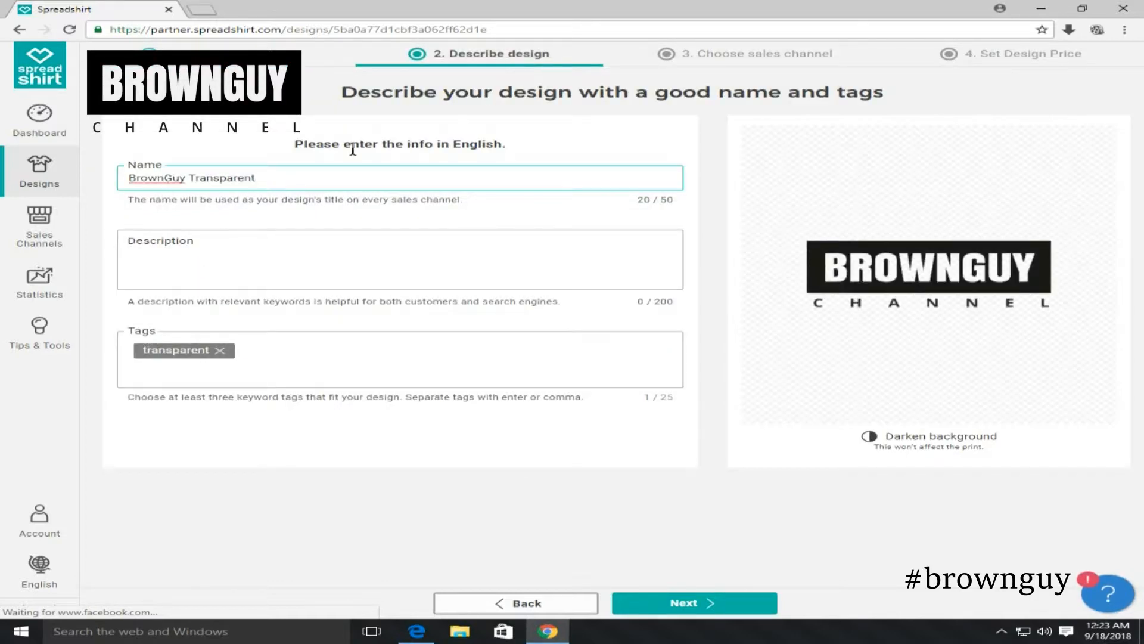
double_click(191, 178)
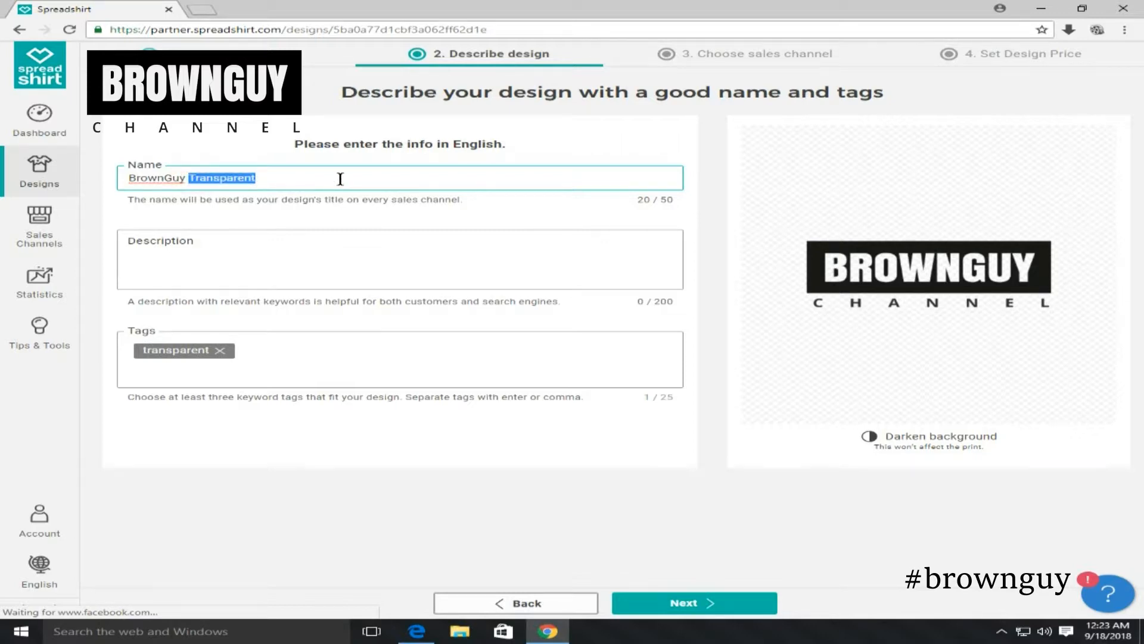
key("BackSpace")
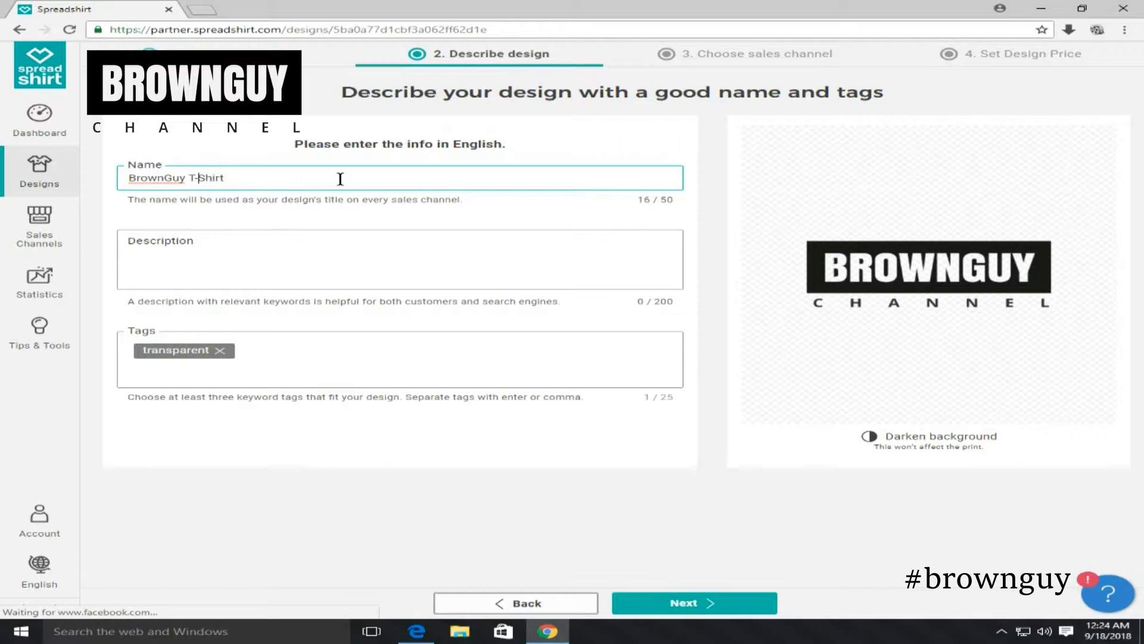
- Enter "ITS BROWN GUY SHIRT" as the design's description
left_click(316, 259)
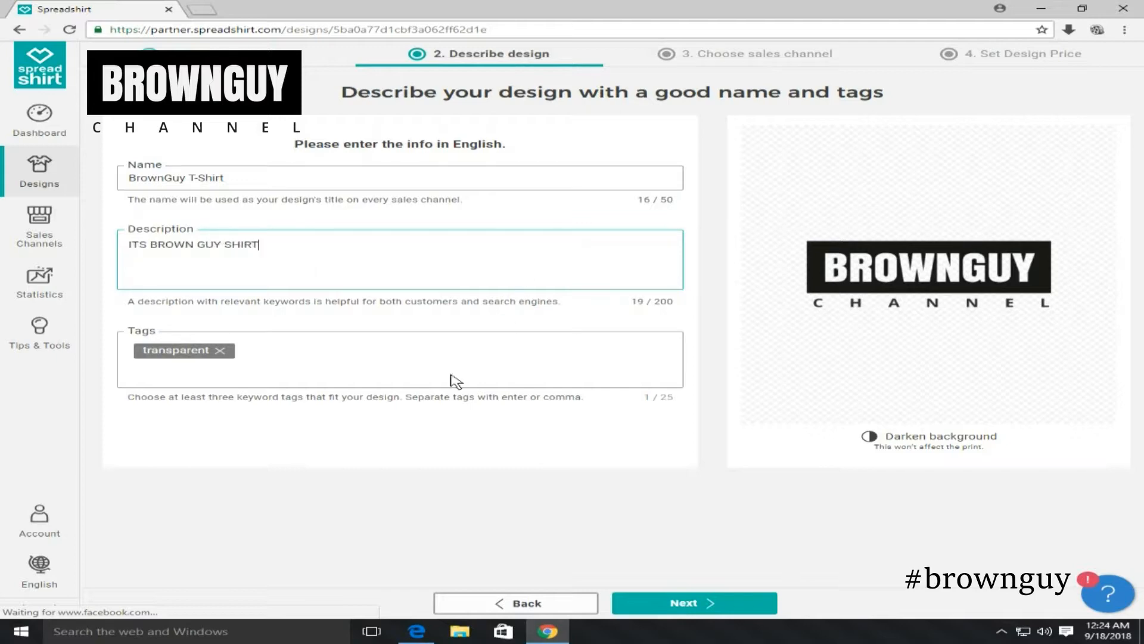
left_click_drag(283, 250, 145, 246)
left_click(144, 246)
- Remove the "transparent" tag from the design and add the tags "BROWN" and "guy"
left_click(269, 358)
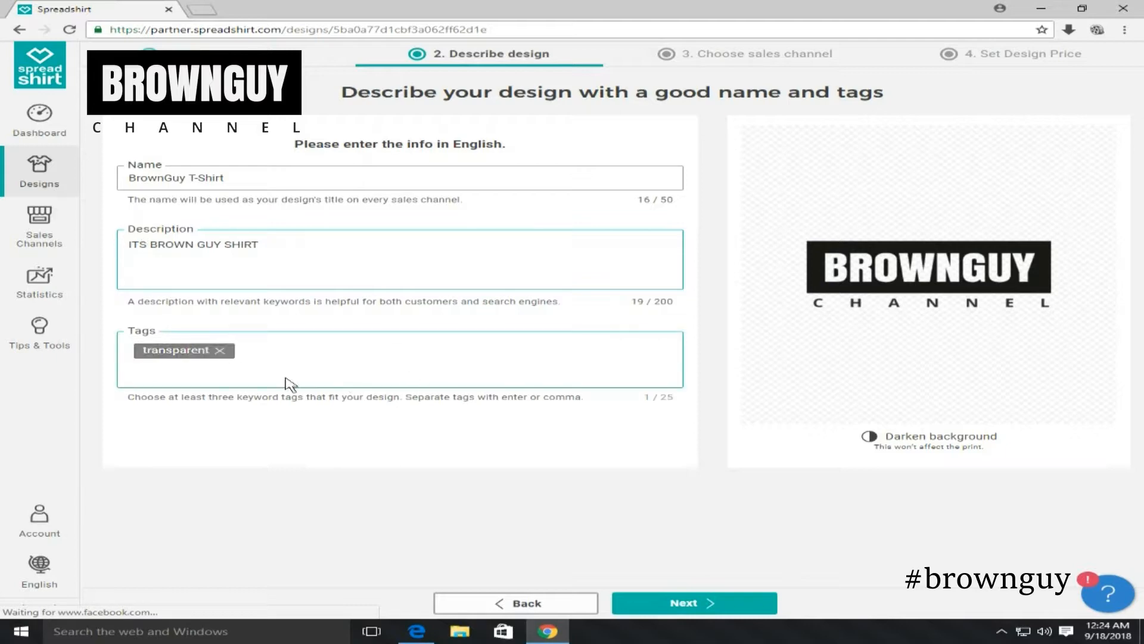
left_click(220, 350)
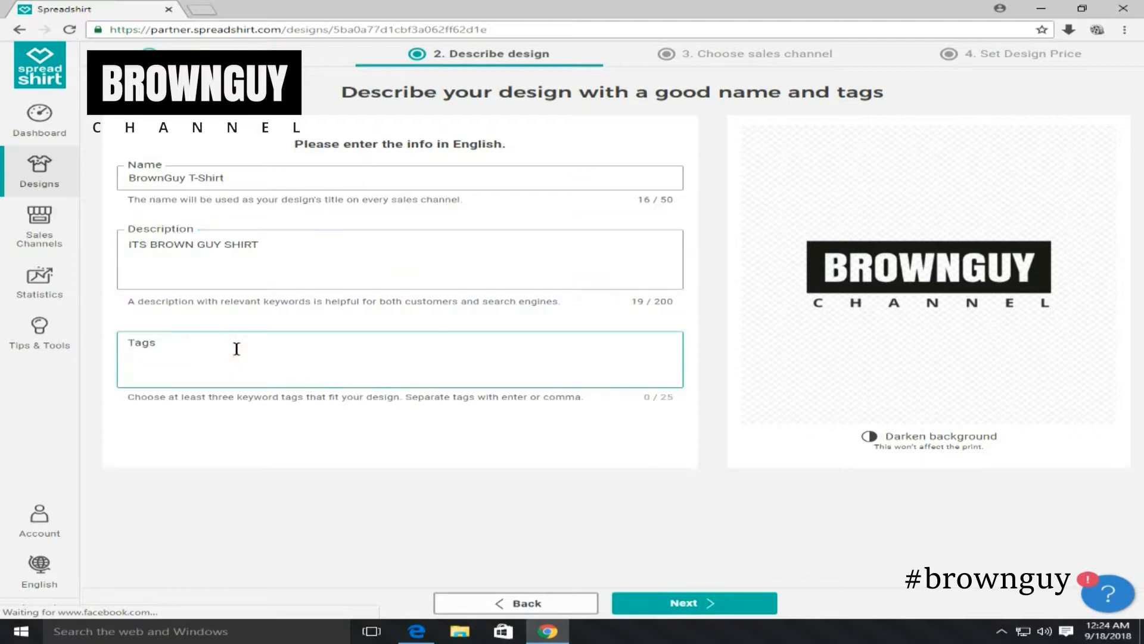
left_click(193, 352)
type("BROW")
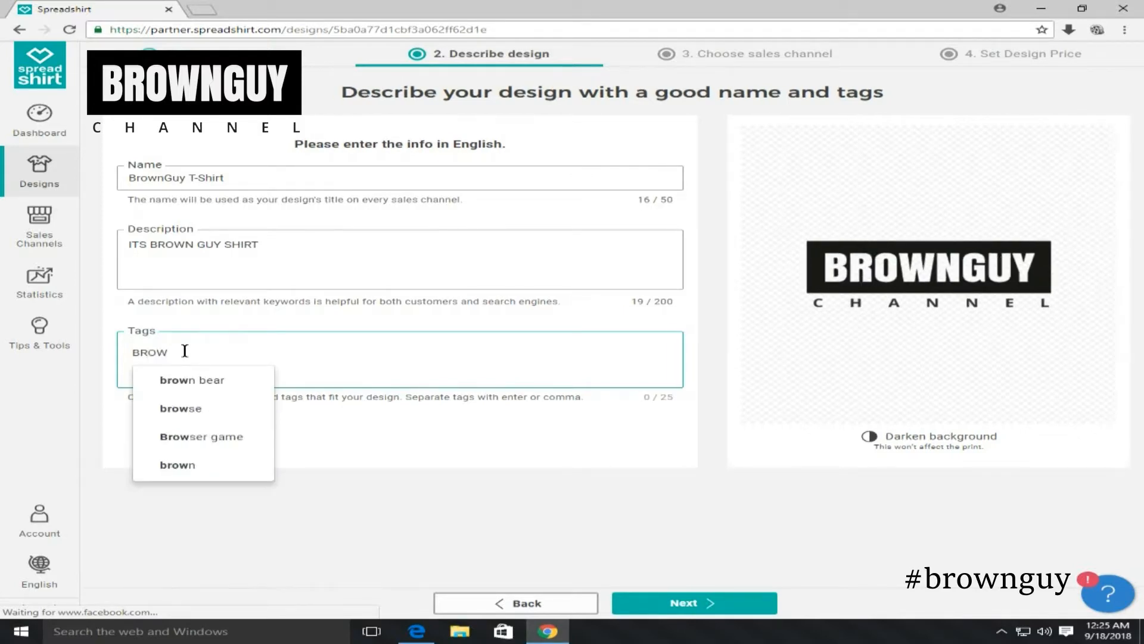
type("N gy")
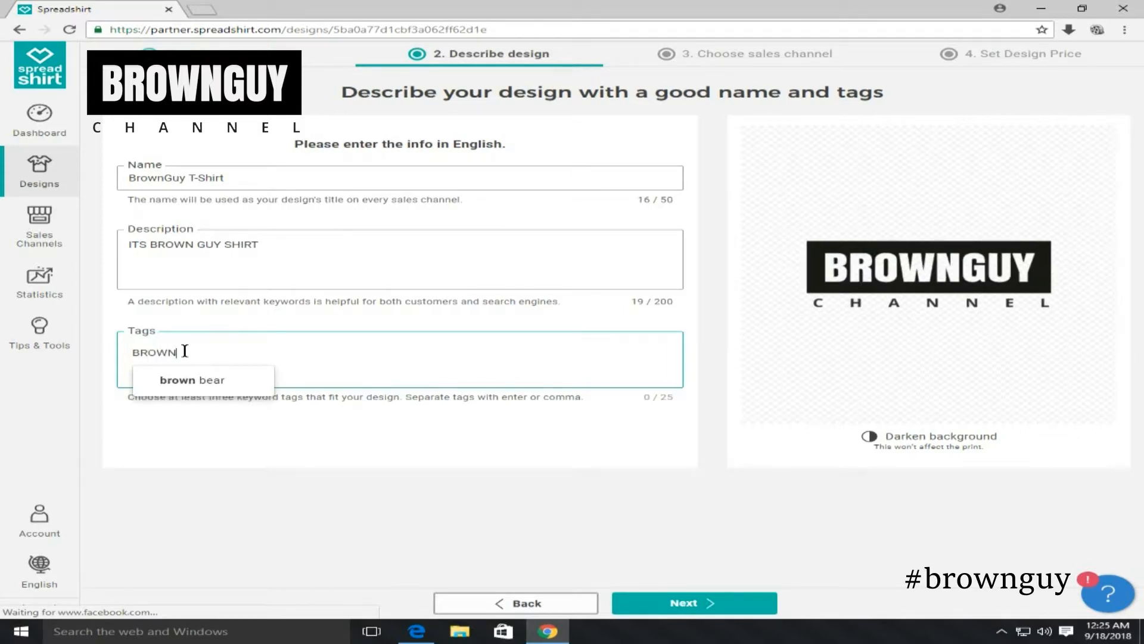
key("Return")
type("gy")
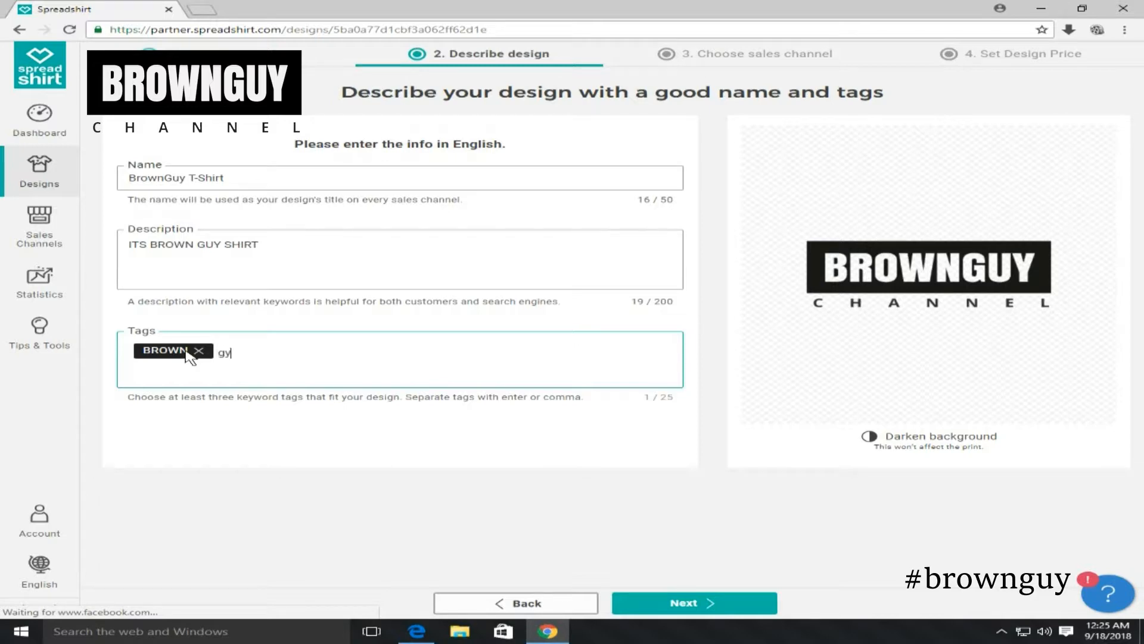
key("BackSpace")
type("u")
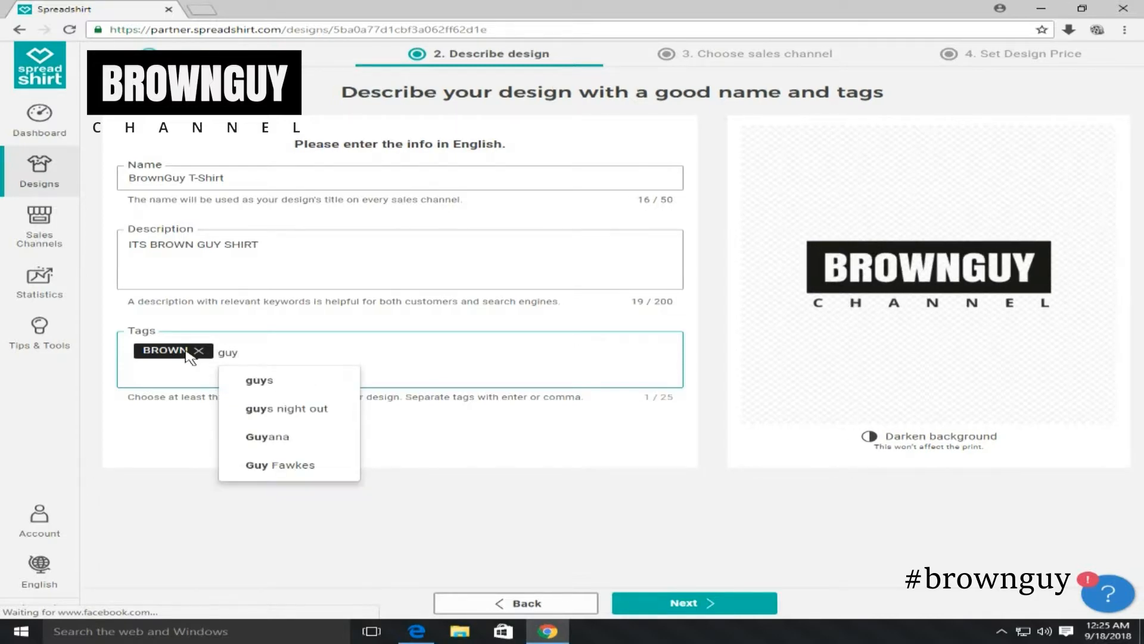
type("y")
key("Return")
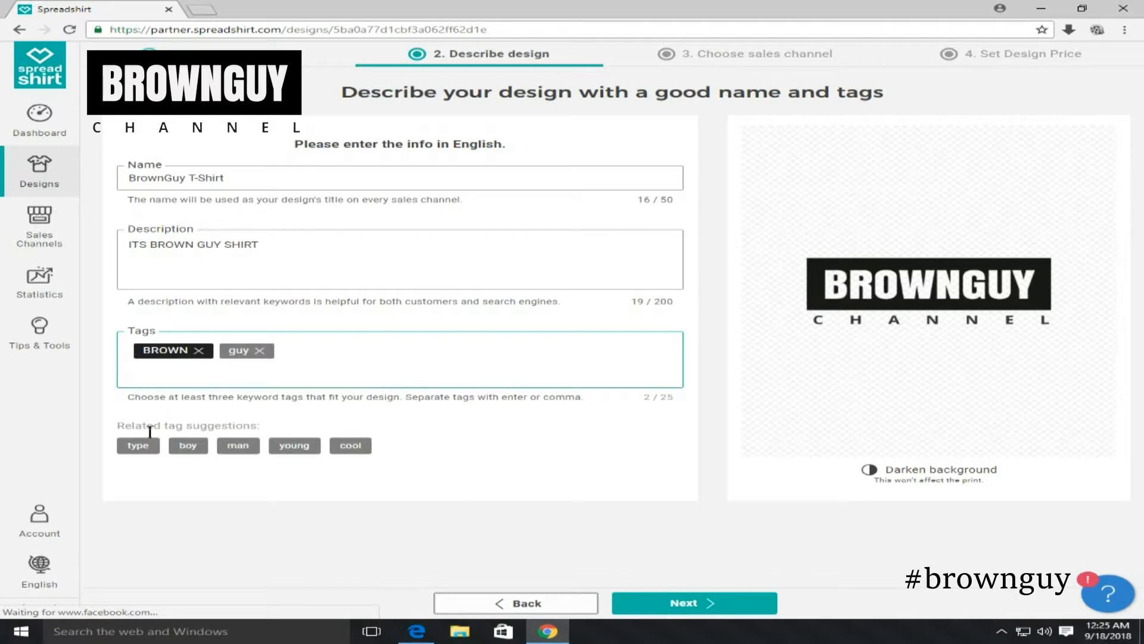
- Add the suggested tags boy, guys, cool, style, comic and naughty to the design
left_click(187, 446)
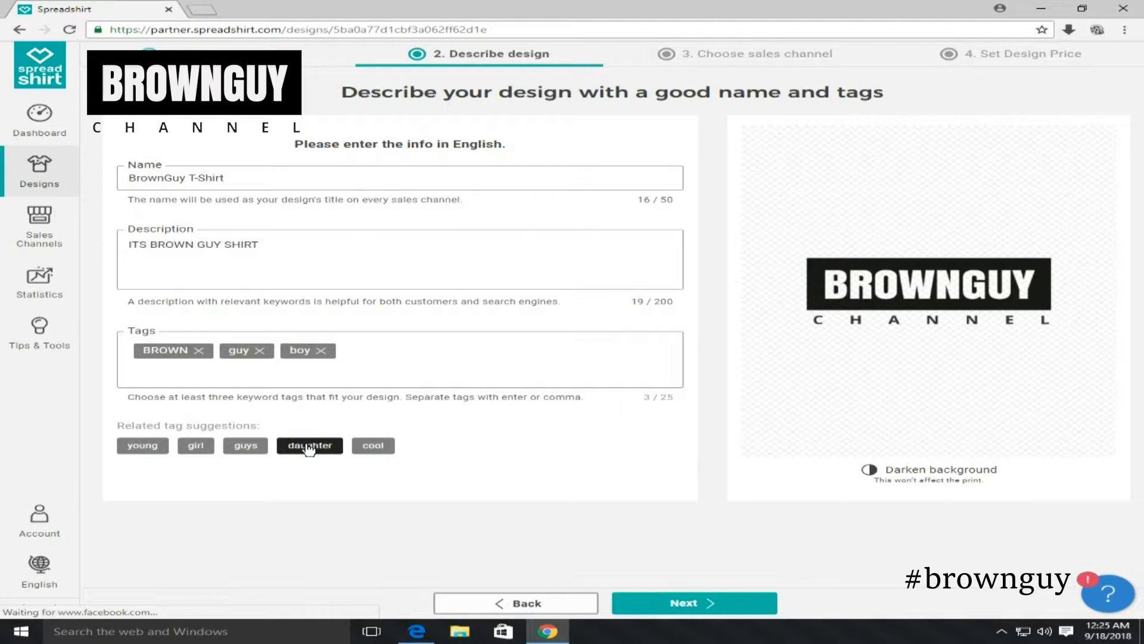
left_click(230, 448)
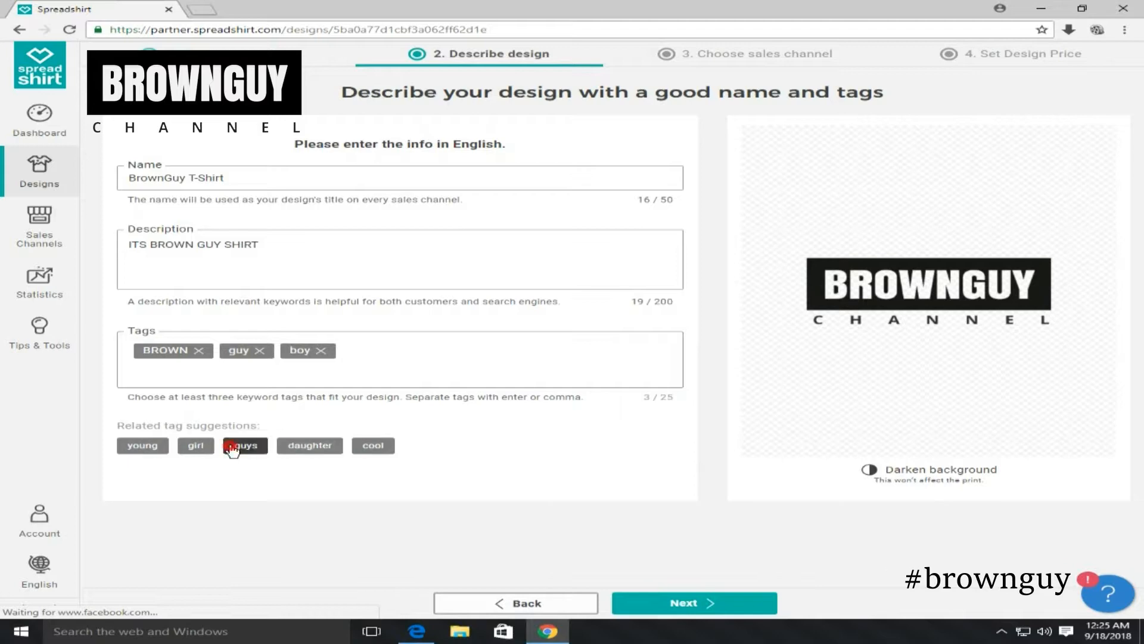
left_click(319, 446)
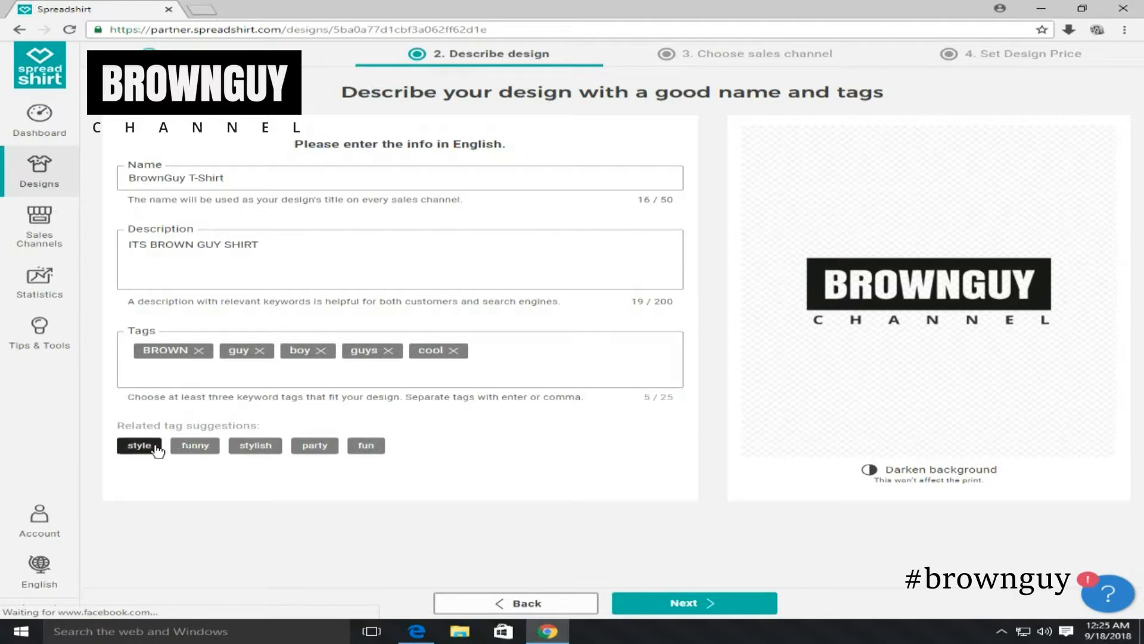
left_click(161, 451)
left_click(335, 451)
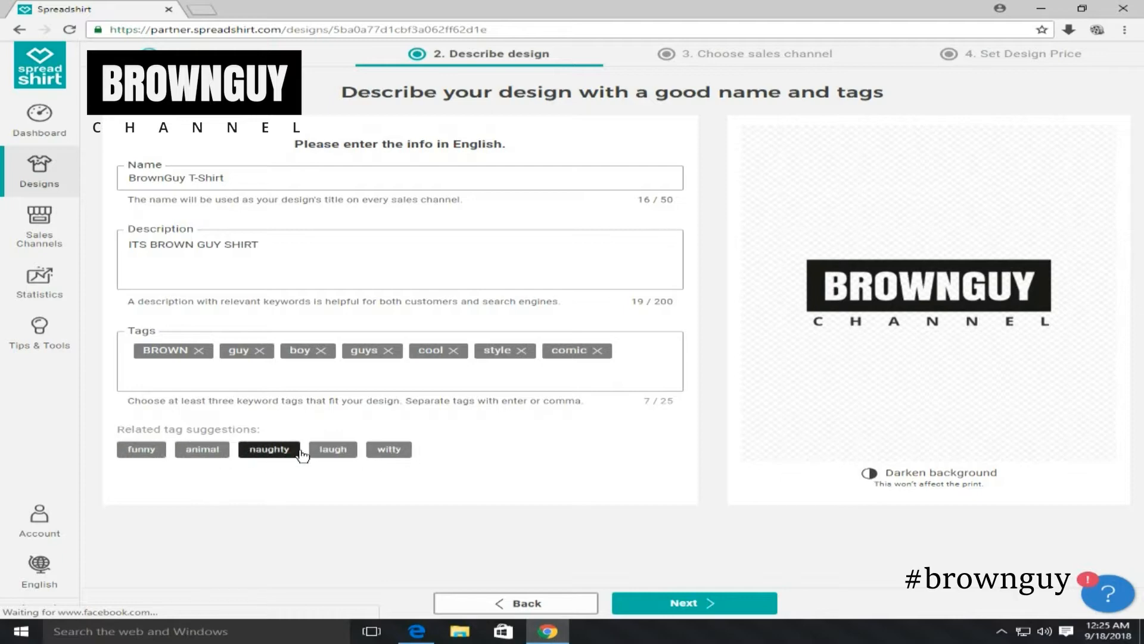
left_click(280, 453)
- Add the custom tags "t shirt" and "merchandise", and continue to the sales channel choice
left_click(296, 386)
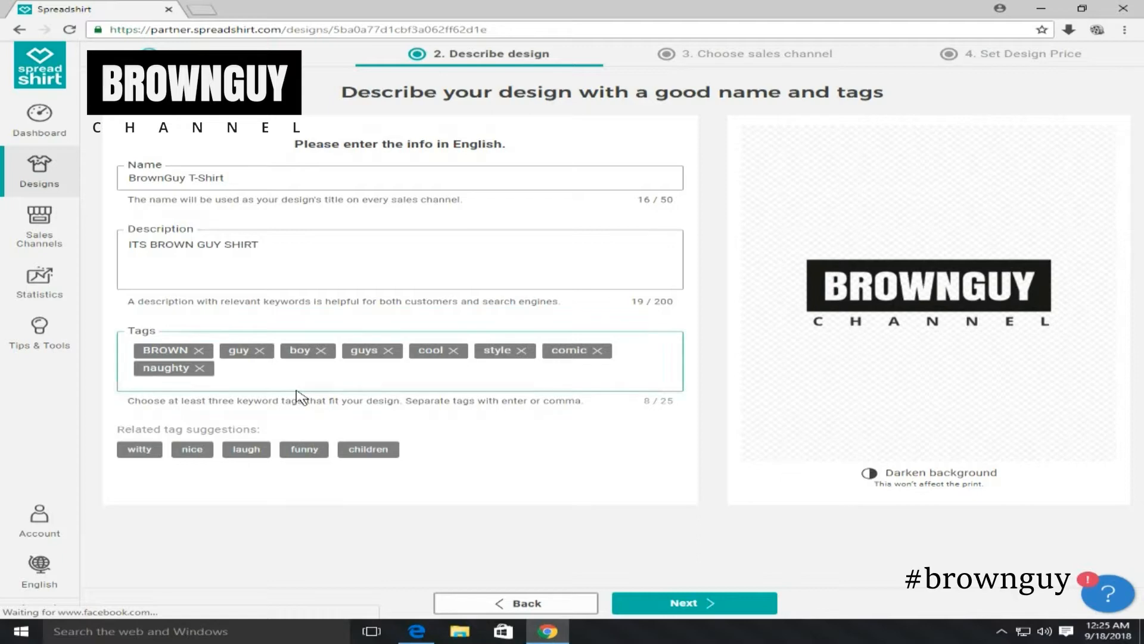
type("t shirt")
key("Return")
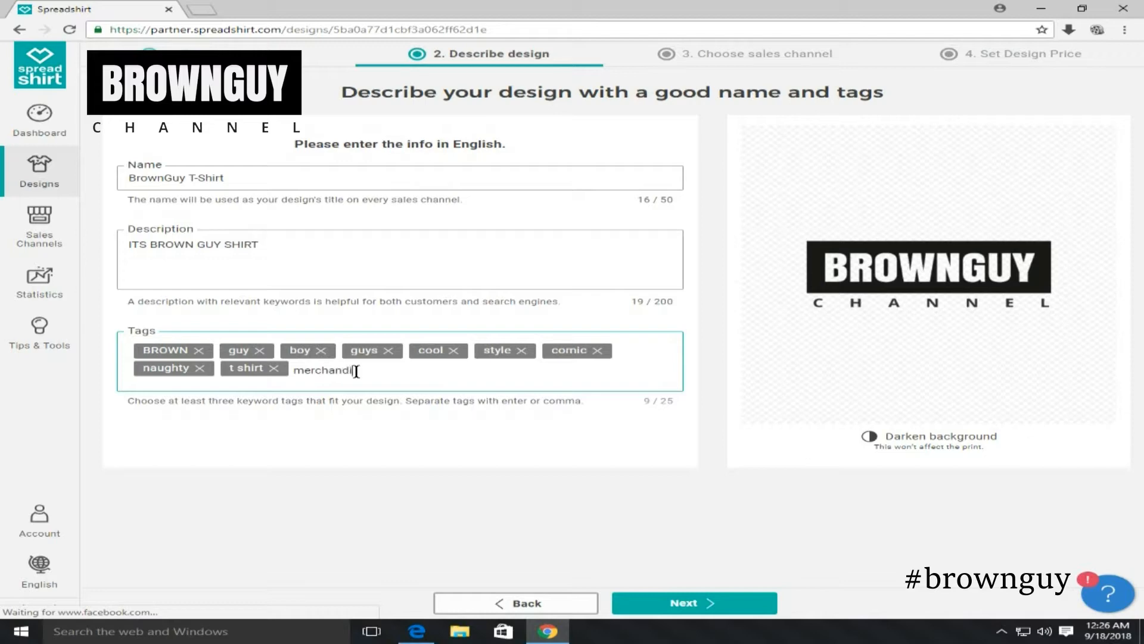
key("Return")
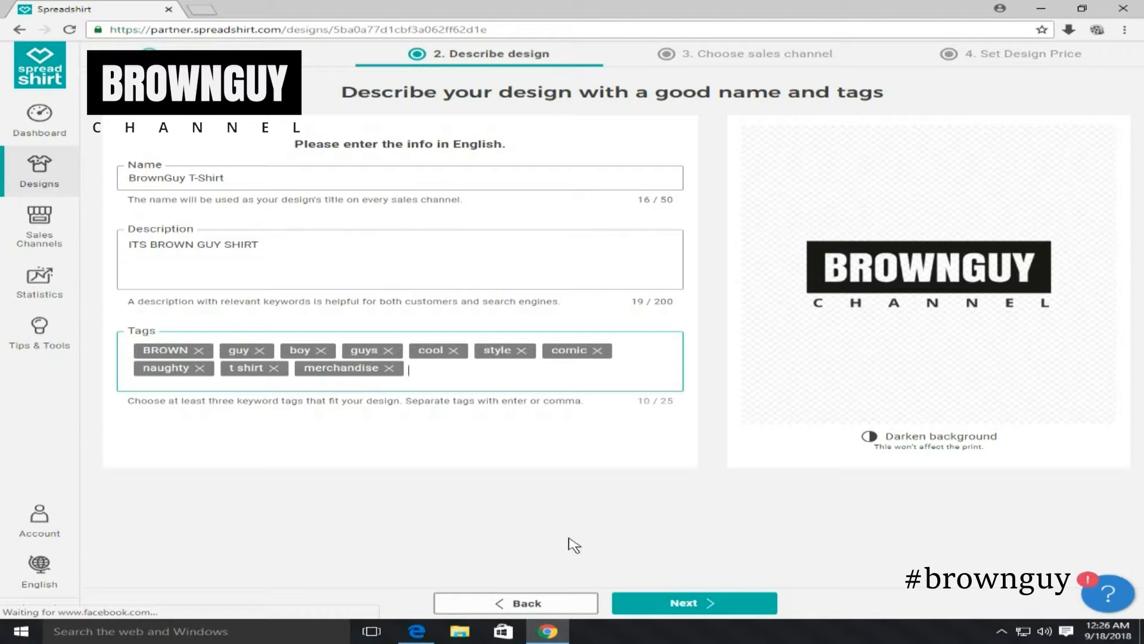
left_click(698, 600)
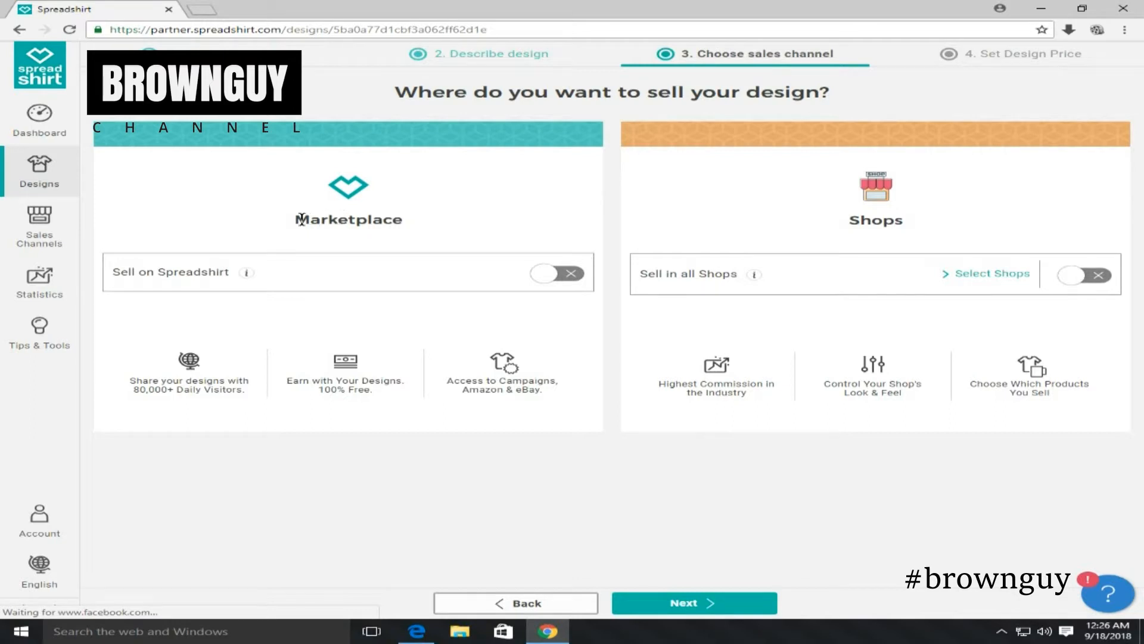
- Enable selling the design on the Spreadshirt Marketplace and continue to the design price
left_click_drag(293, 218, 408, 223)
left_click(332, 226)
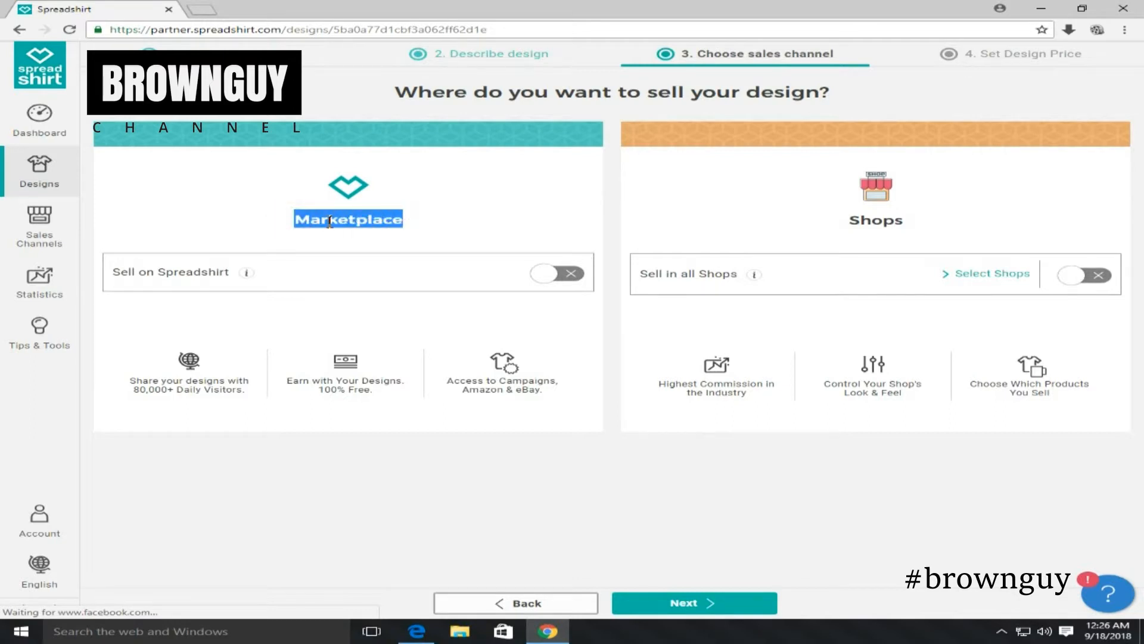
left_click(850, 220)
left_click_drag(882, 221, 908, 222)
left_click(888, 224)
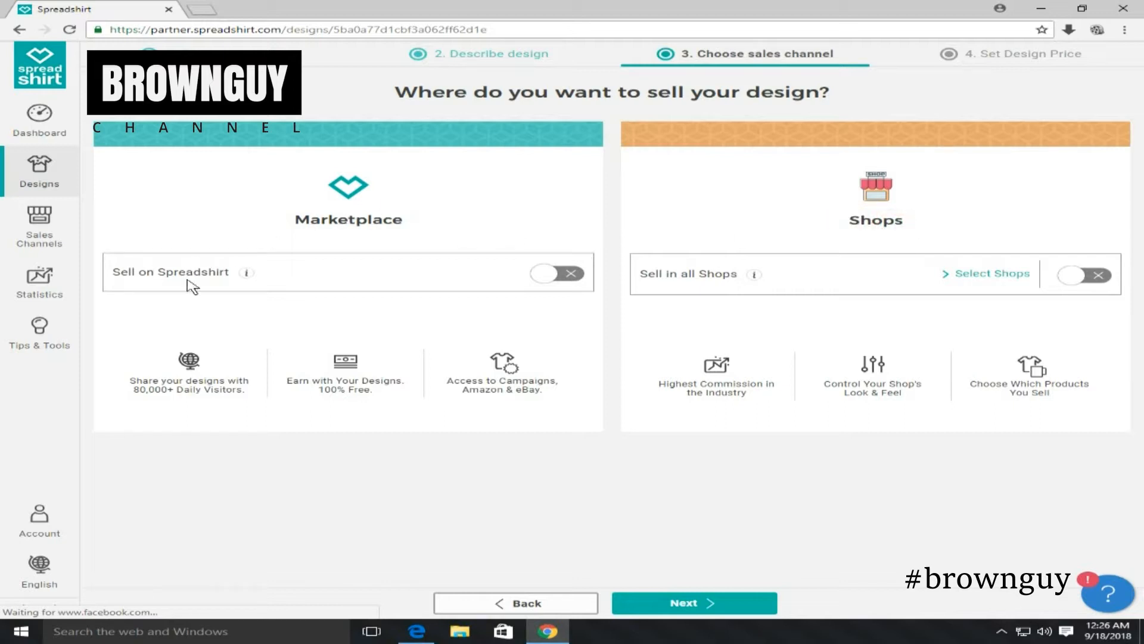
left_click(564, 274)
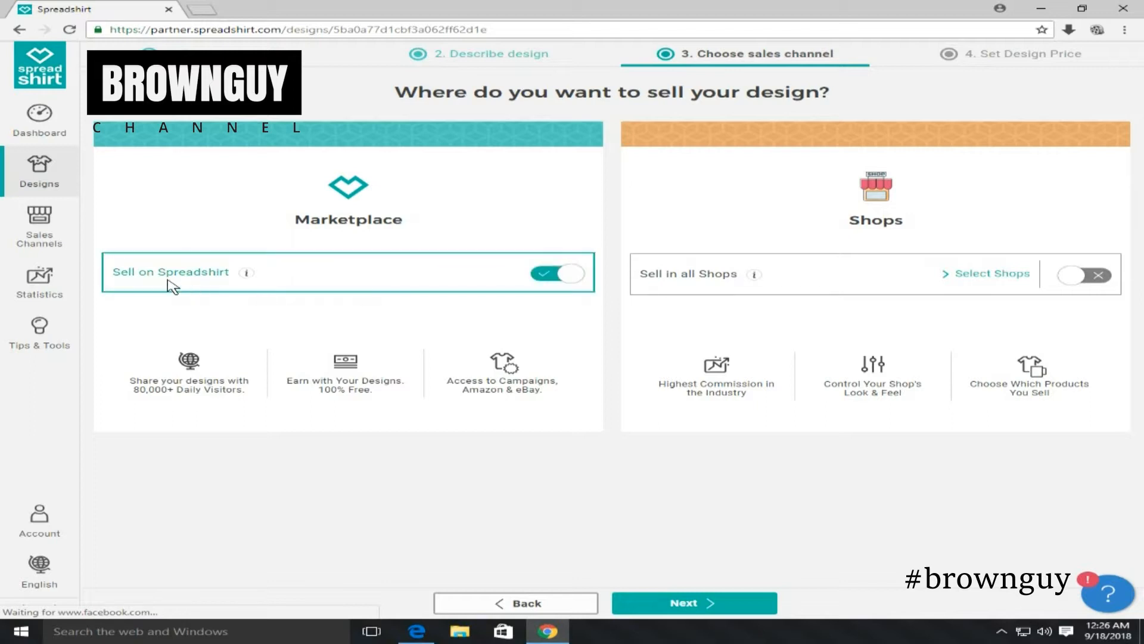
left_click(687, 605)
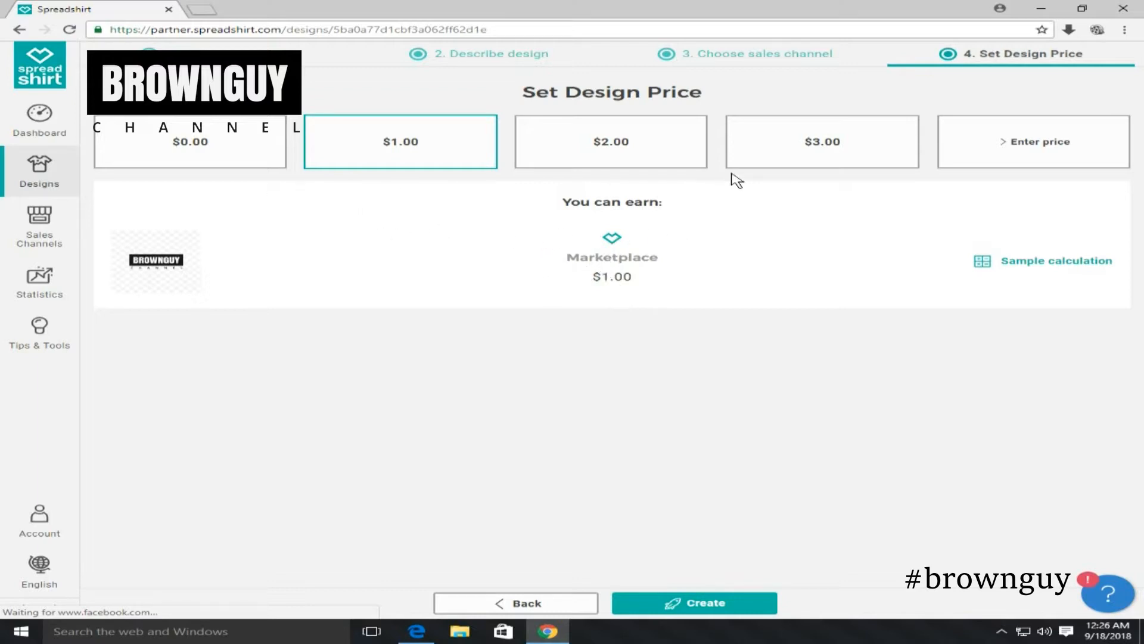
- Set a custom design price of $10.00
left_click(1010, 141)
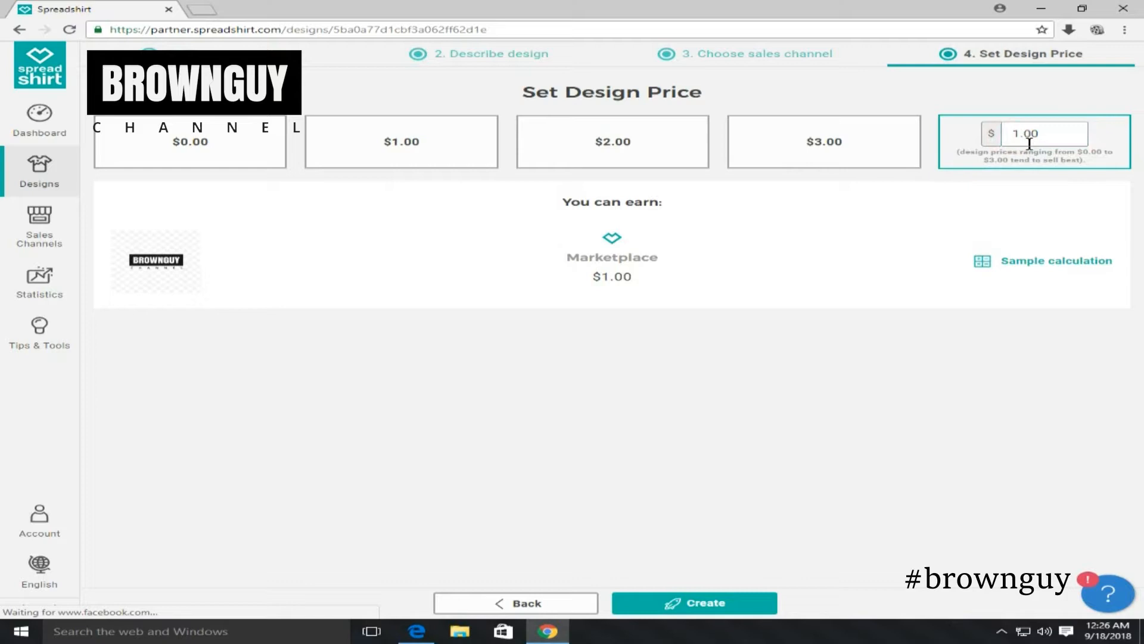
left_click(1047, 135)
left_click_drag(1022, 135, 981, 145)
left_click(1022, 135)
type("0")
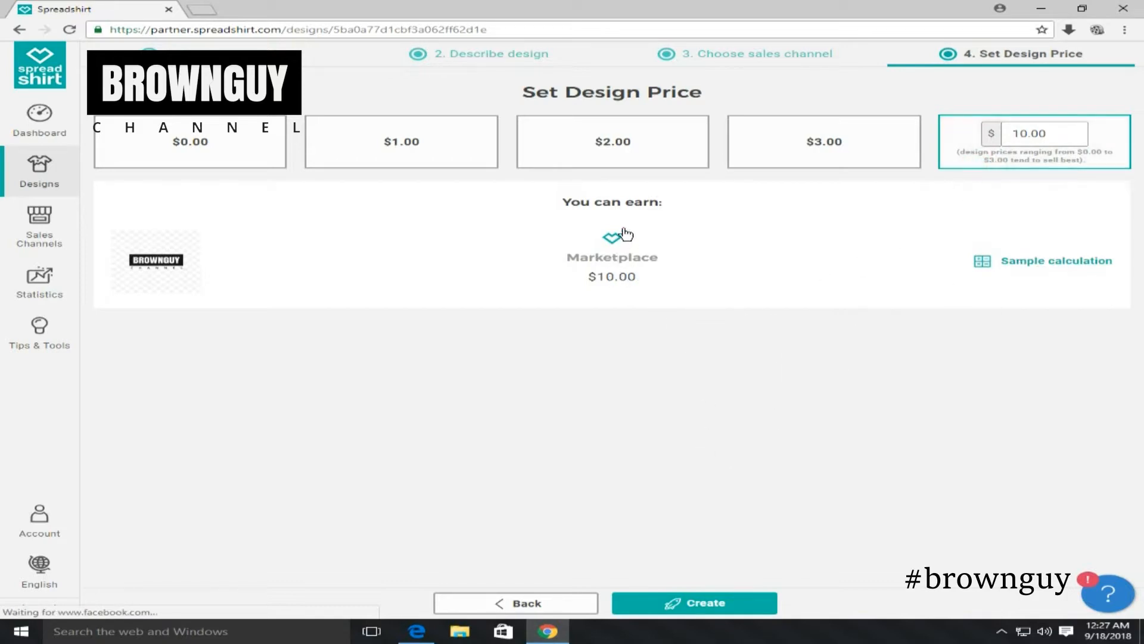
- Open the partner details form for creating the design, review its required fields and close it unfilled
left_click(663, 600)
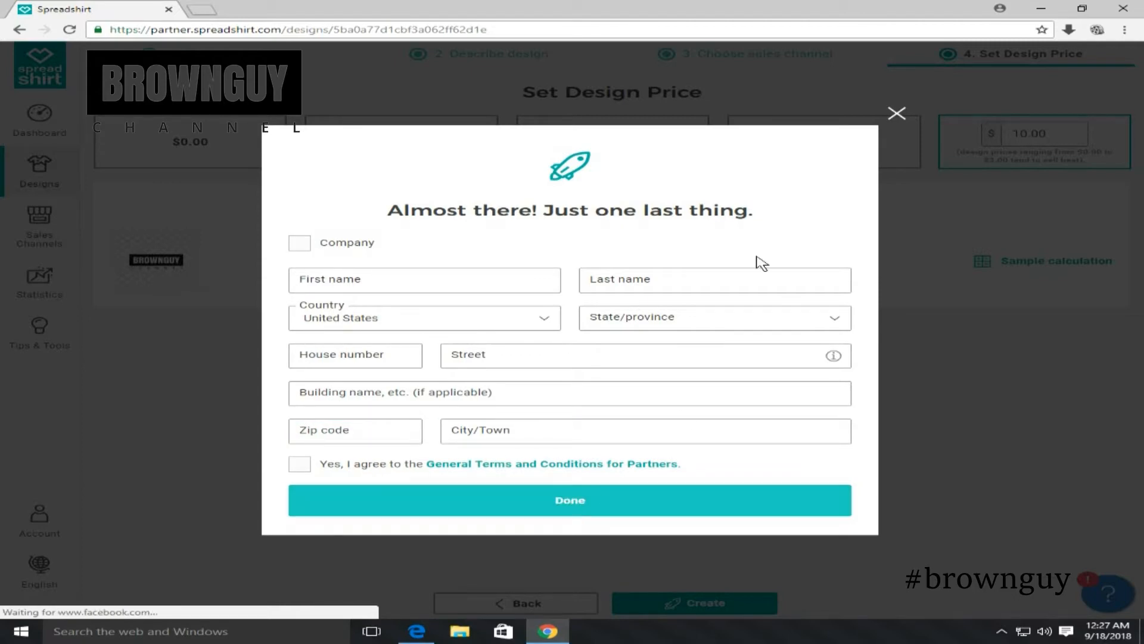
left_click(897, 115)
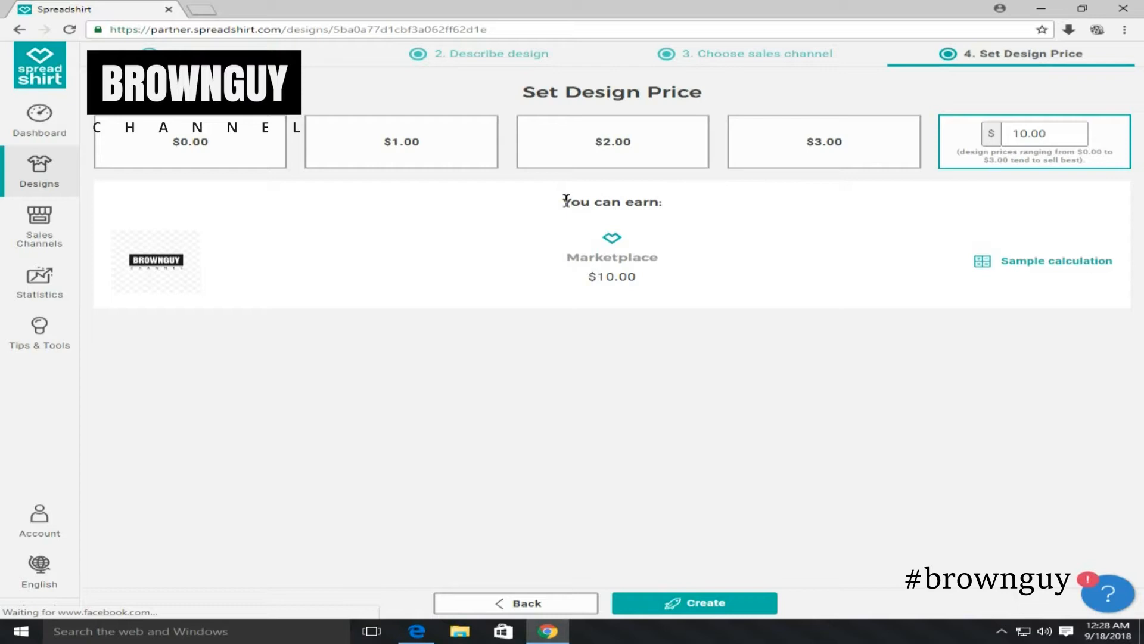
left_click_drag(565, 202, 674, 220)
left_click(674, 219)
- Open the Brownguyschannel Facebook page in a new browser tab
left_click(202, 9)
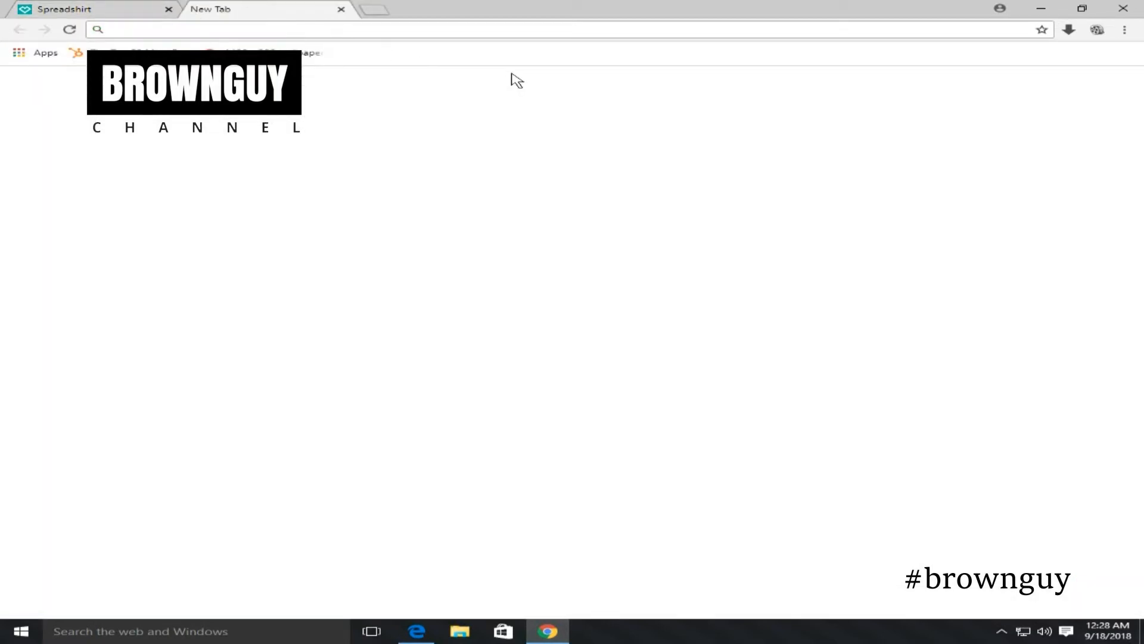
left_click(393, 34)
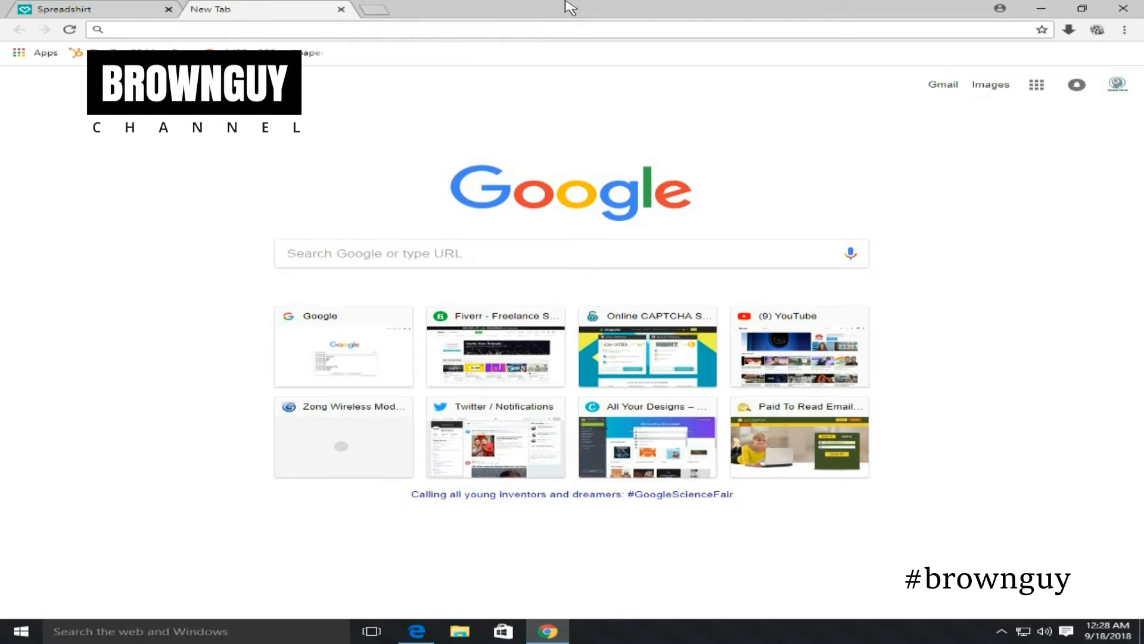
left_click(623, 39)
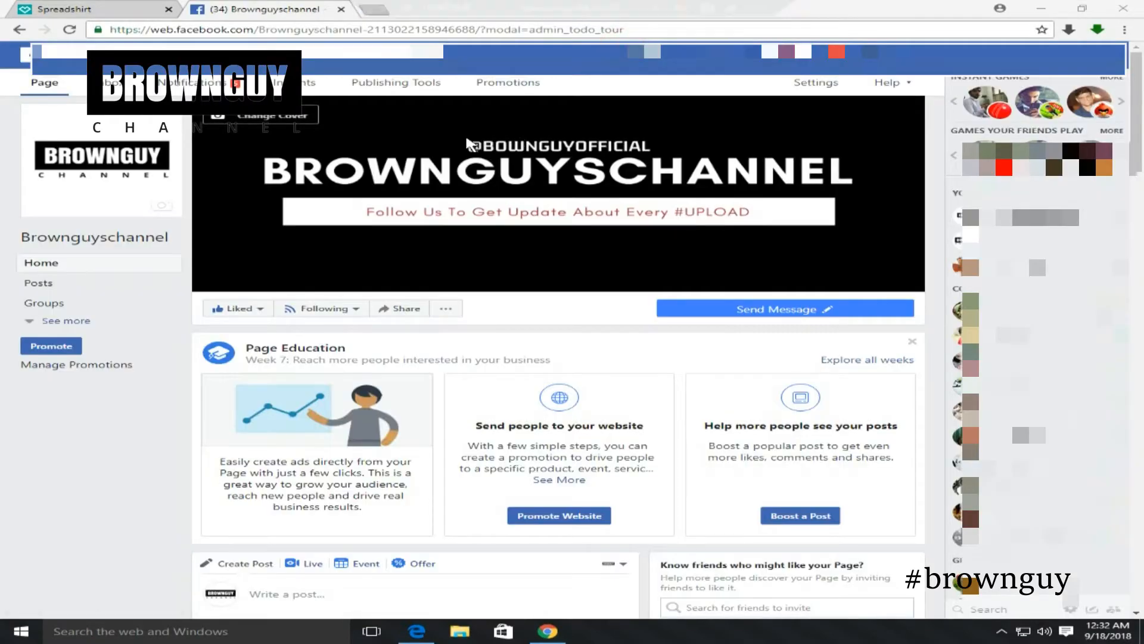